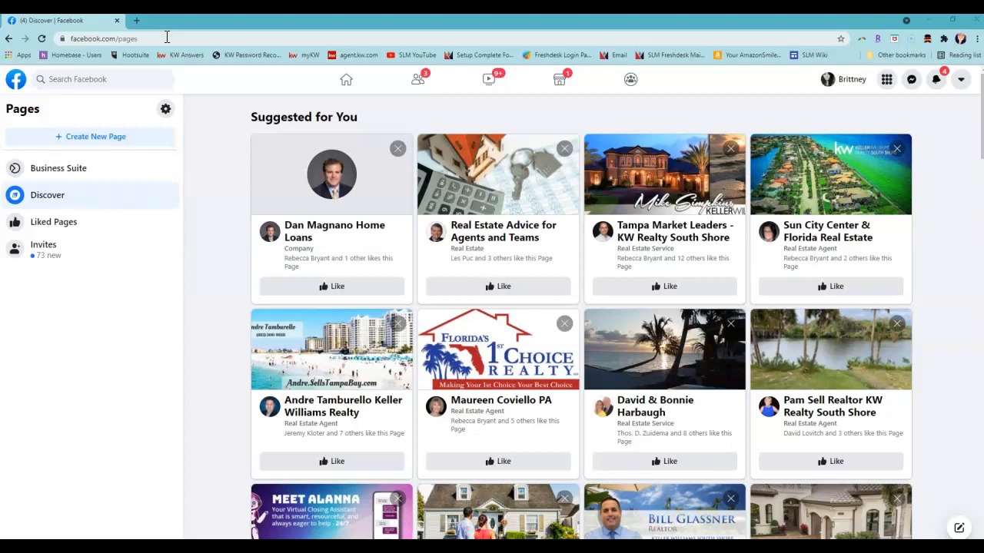
Start creating a new Facebook Page from the Pages overview.
left_click(166, 37)
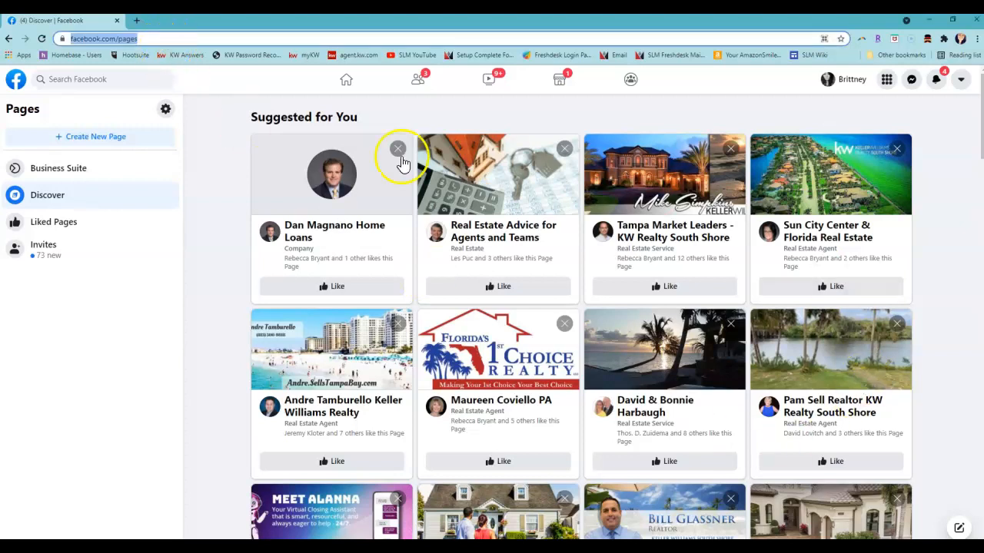
left_click(227, 317)
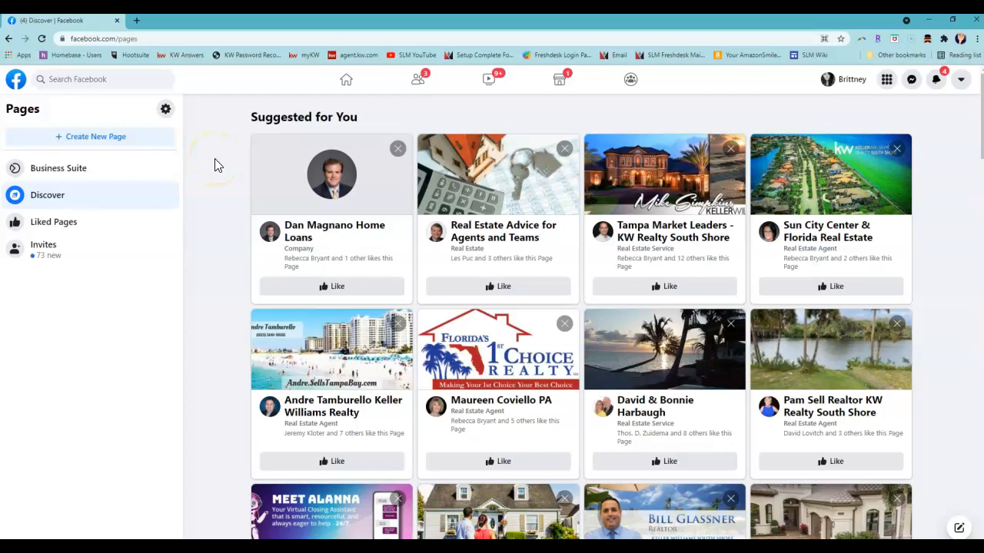
left_click(93, 136)
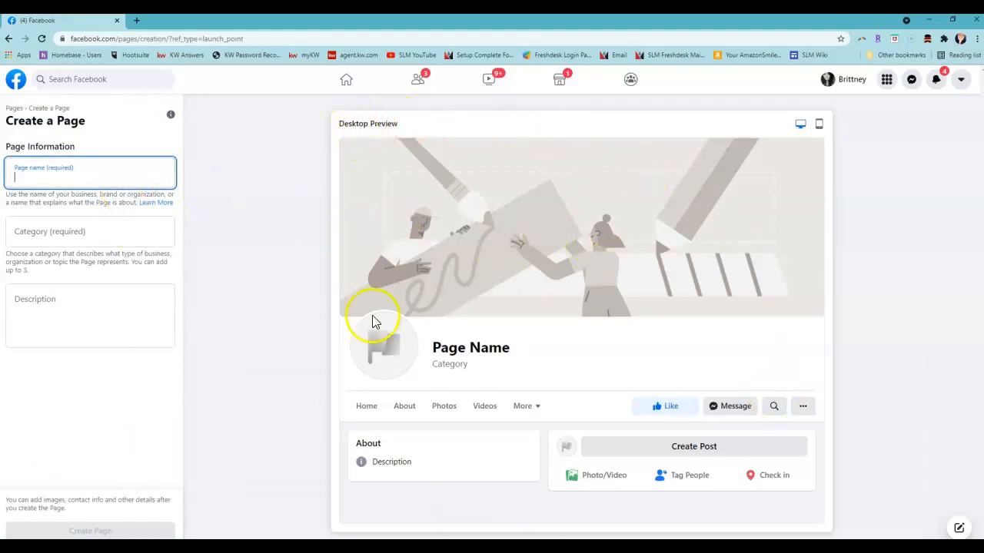
Check the blank page's mobile preview and return to the desktop preview.
left_click(818, 125)
left_click(852, 299)
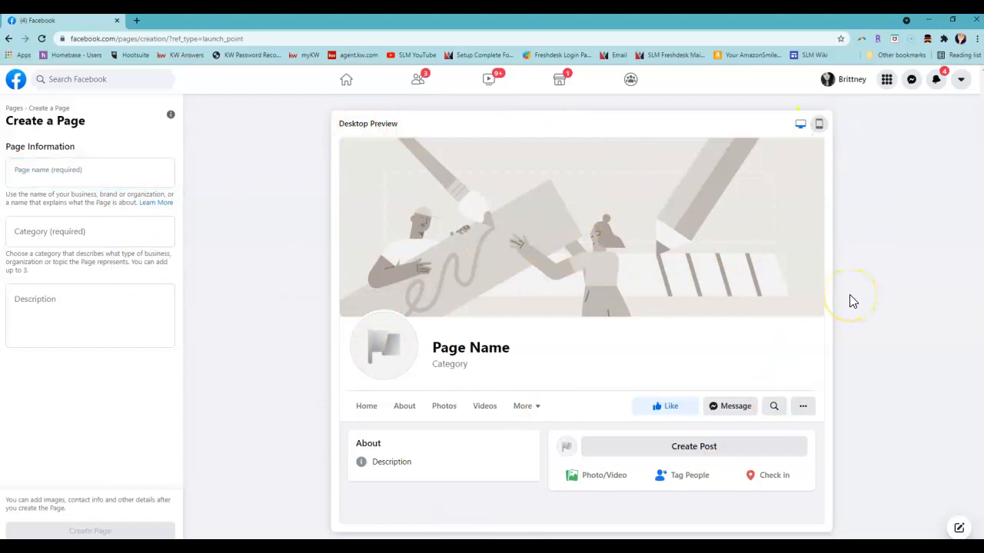
left_click(818, 125)
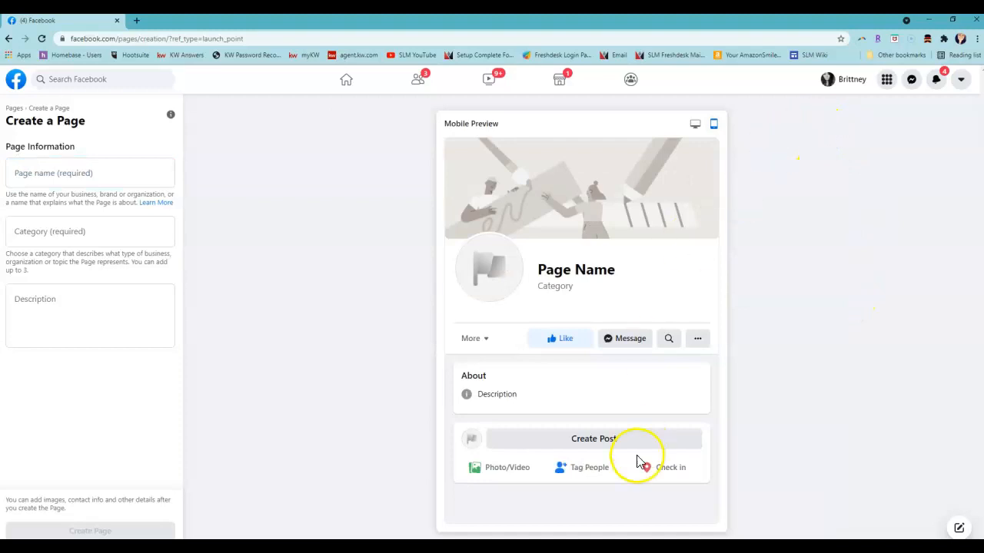
left_click(695, 124)
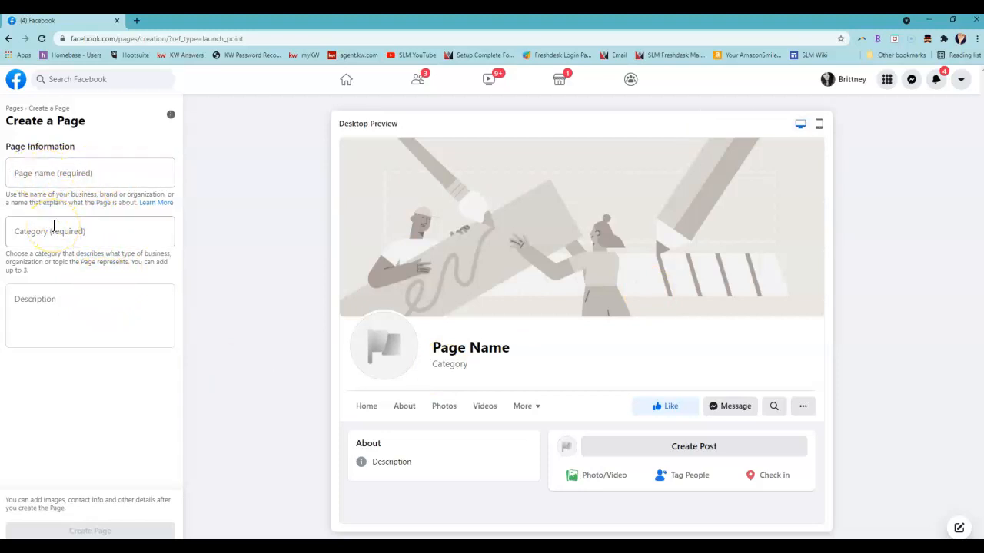
Enter the agent's first name followed by "the Realtor" as the page name.
left_click(55, 301)
left_click(60, 174)
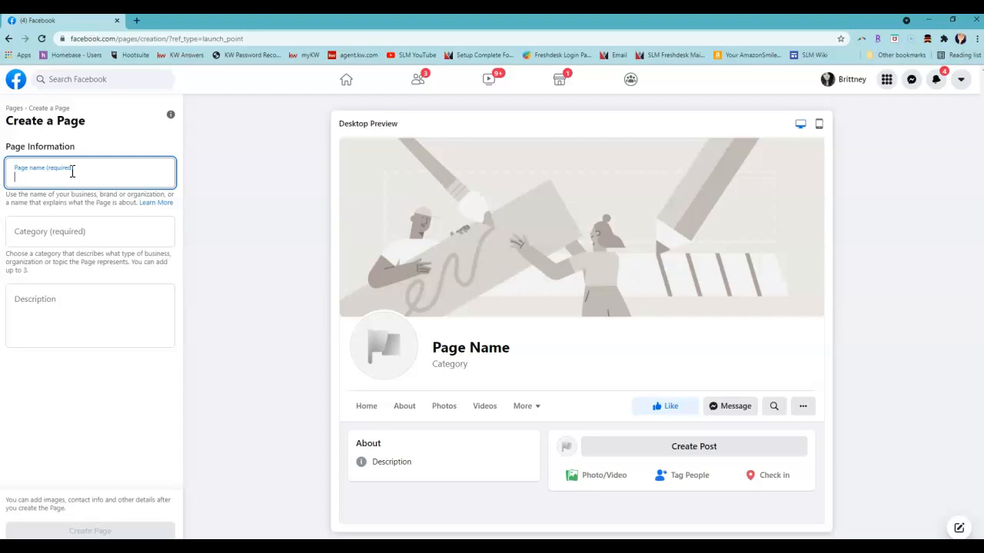
type("Brittney")
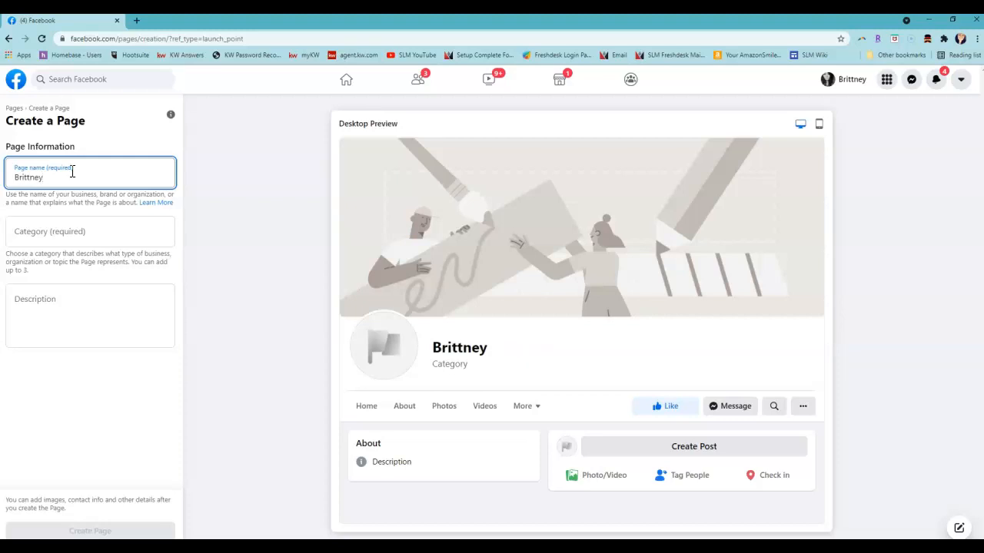
type(" the Realtor")
Add Real Estate Agent and Real Estate as the page's categories.
left_click(61, 233)
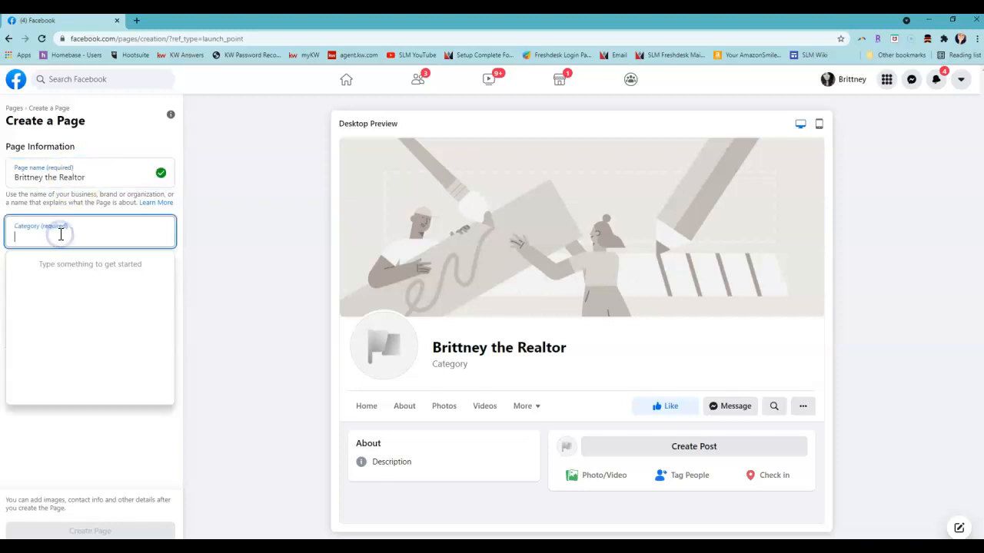
type("Re")
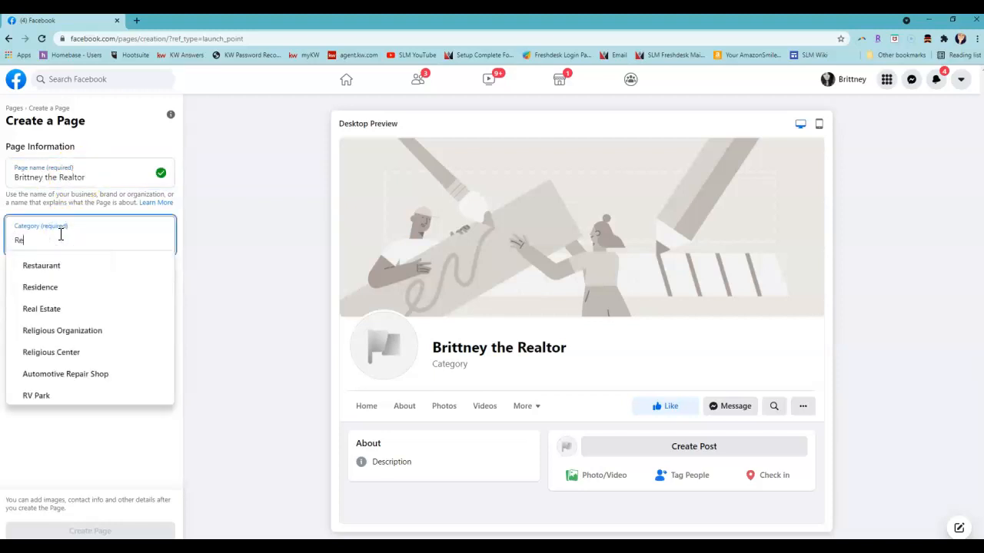
type("al")
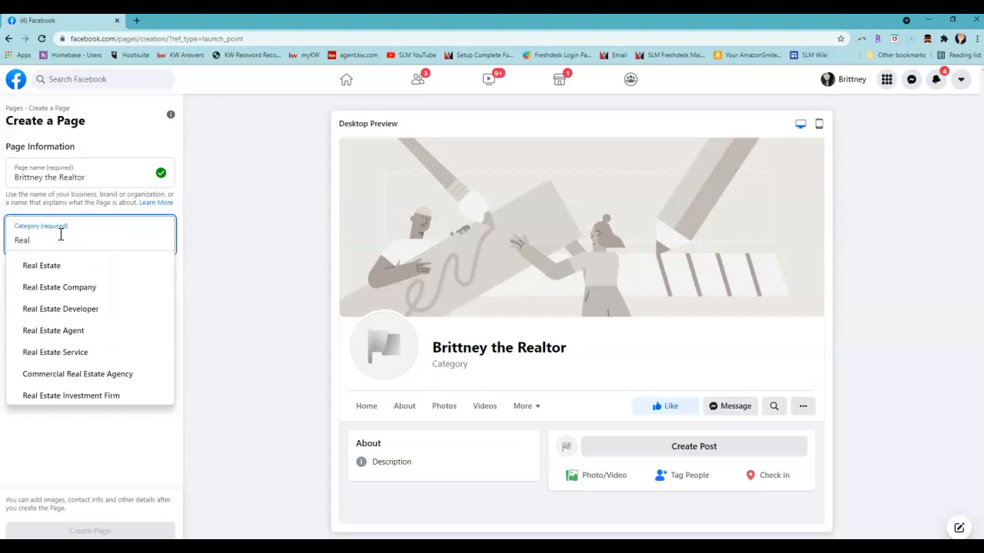
left_click(80, 332)
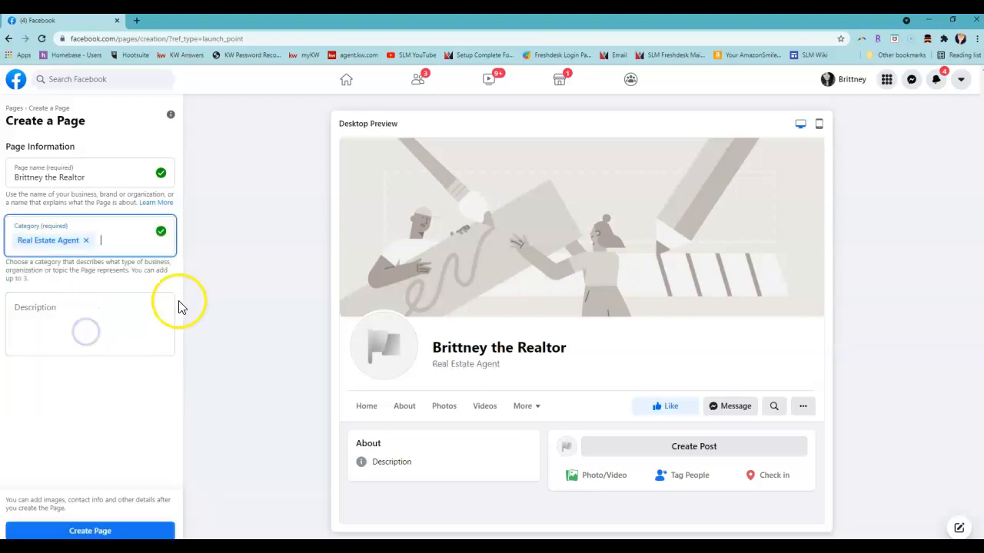
type("Re")
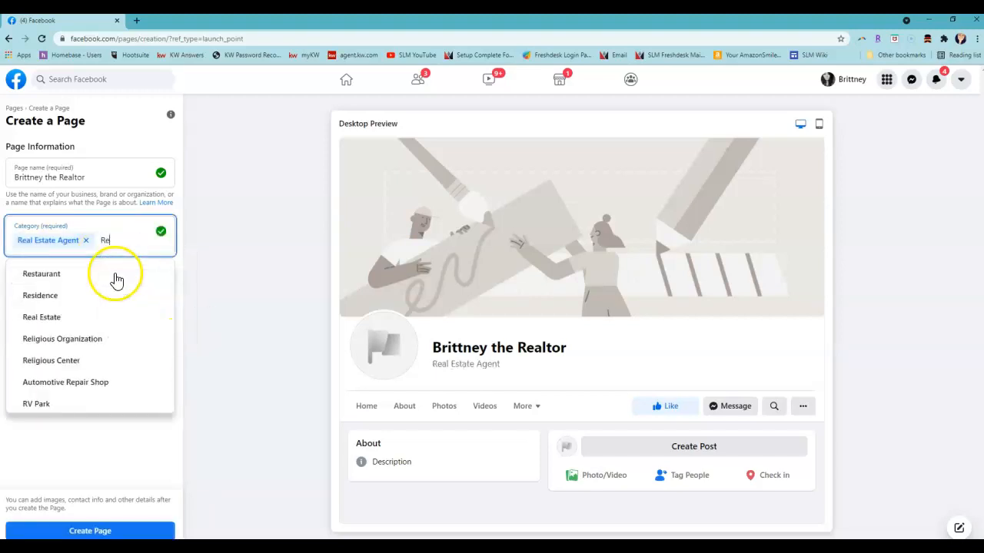
left_click(77, 317)
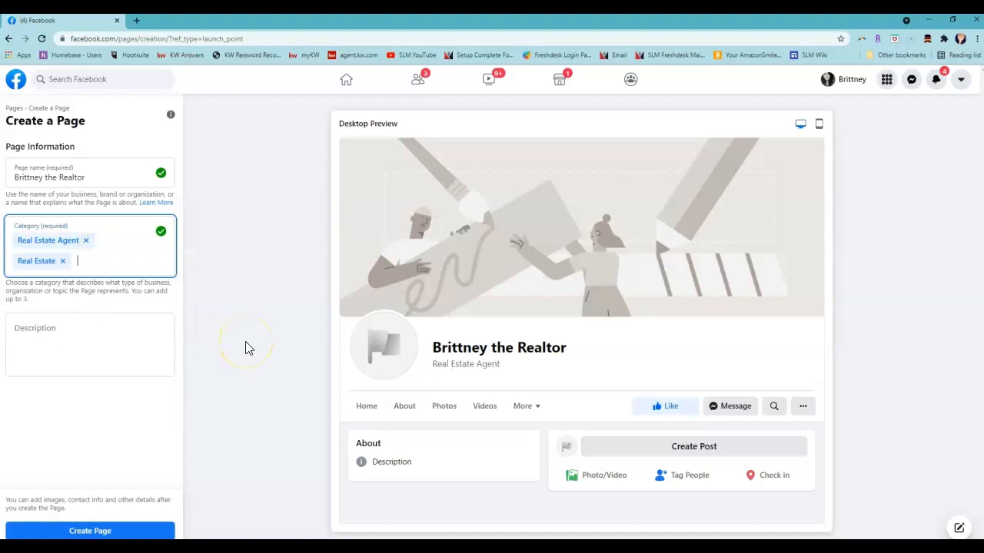
Write the page description "Making your dreams come true!" and create the page.
left_click(52, 333)
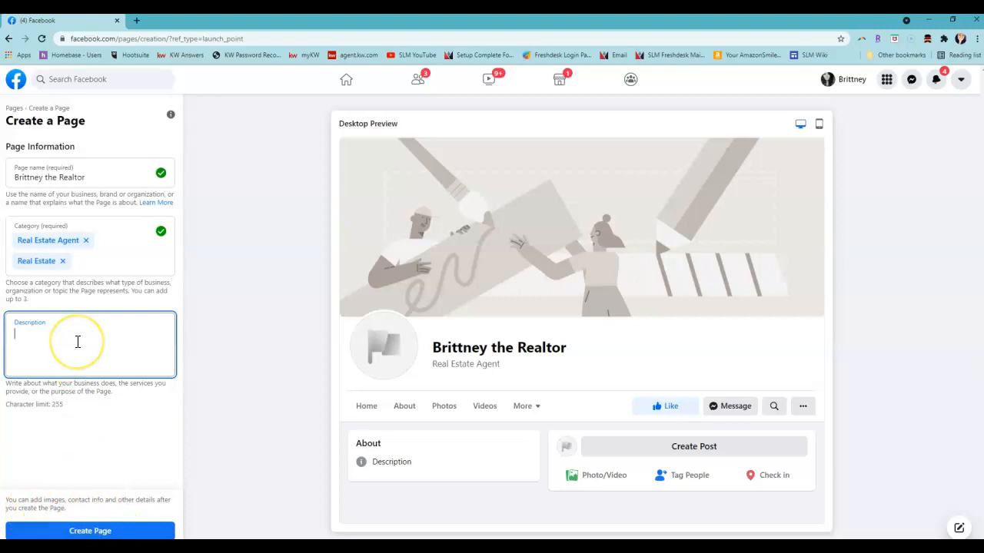
type("Making yoru ")
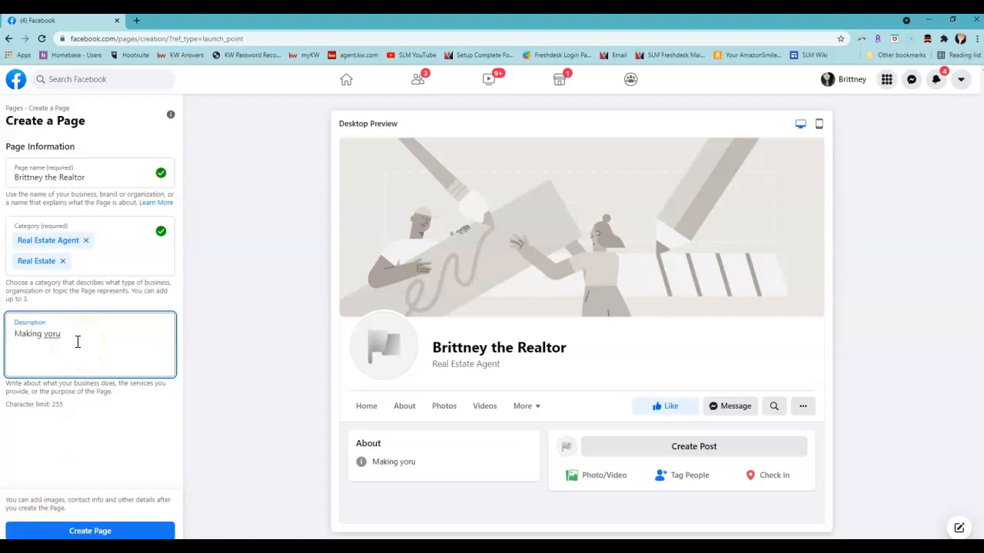
key("BackSpace")
key("BackSpace")
key("BackSpace")
type("ur dreams")
right_click(54, 335)
left_click(77, 346)
type("come true!")
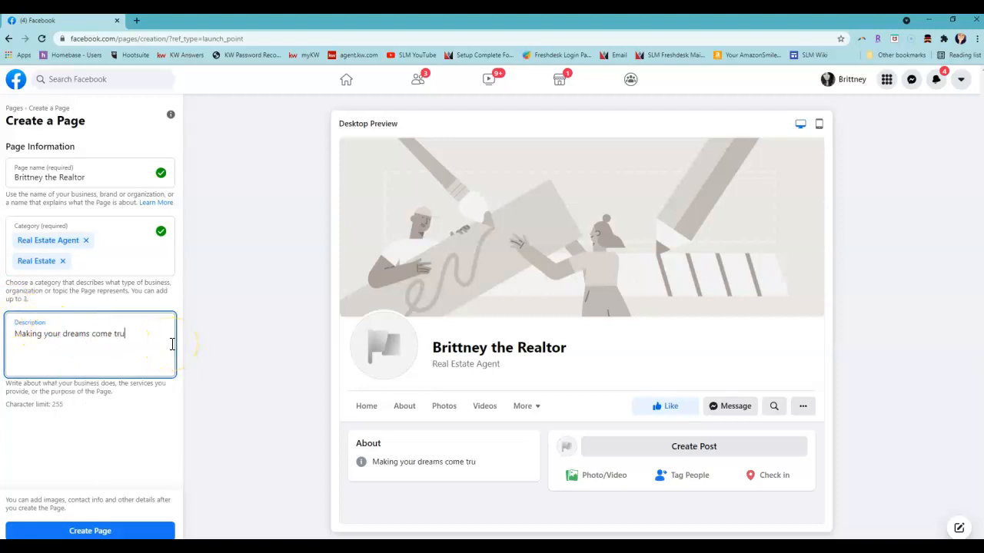
left_click(108, 531)
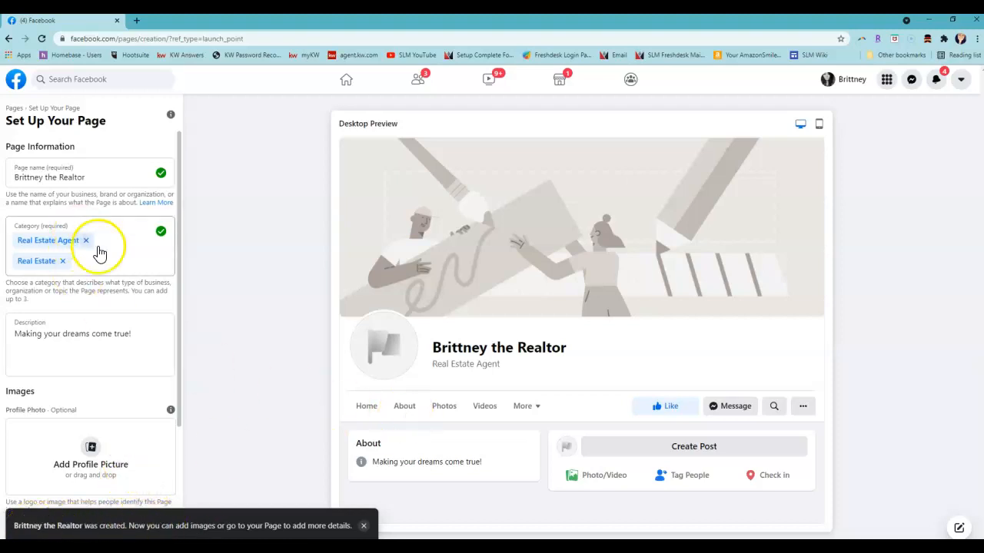
Upload the image "kw logo red" from the Photos folder as the page's profile picture.
scroll(110, 270, "down", 3)
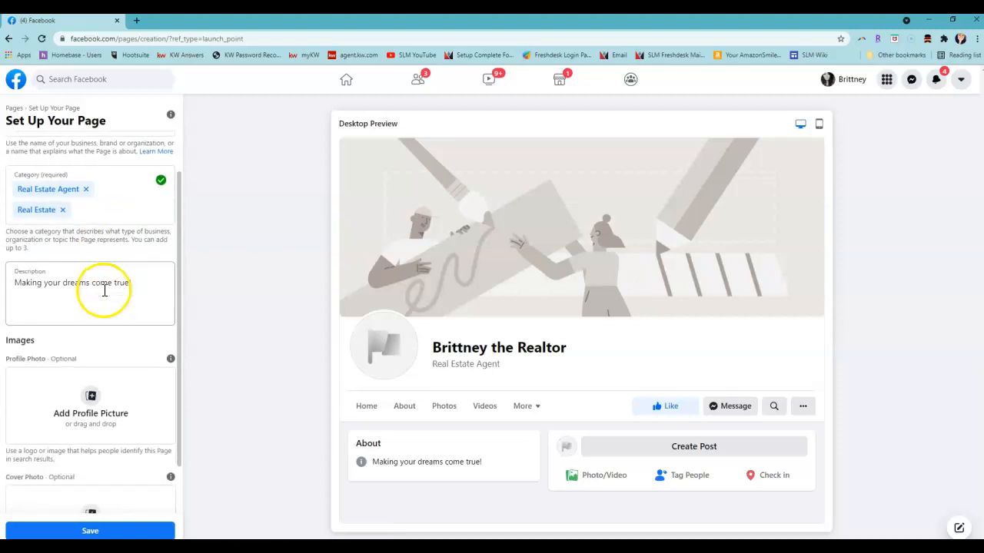
scroll(100, 286, "down", 1)
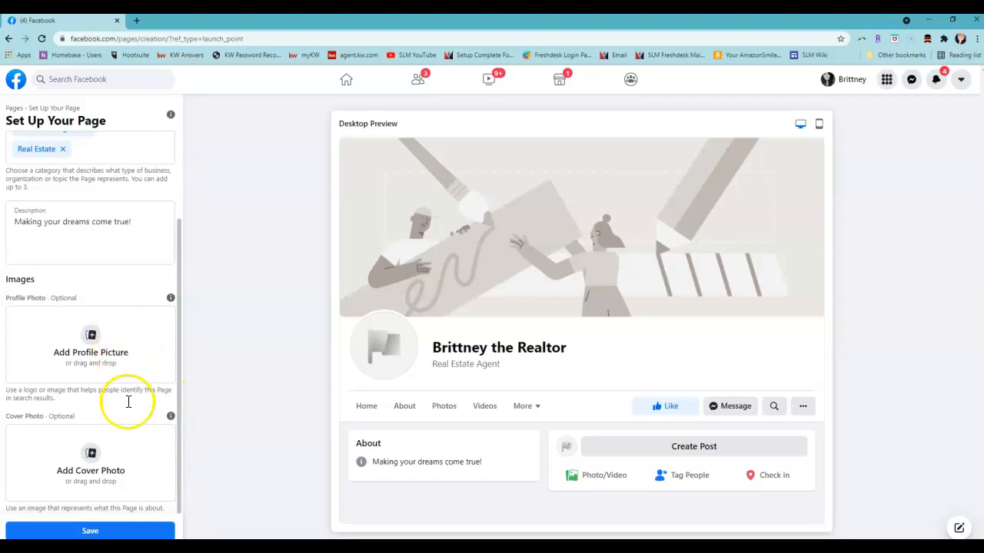
left_click(91, 354)
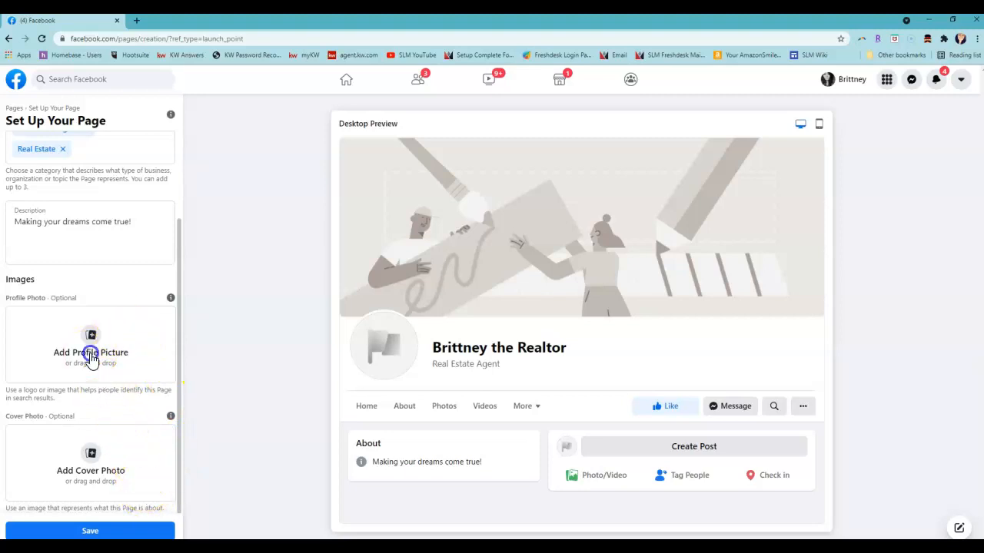
left_click(201, 96)
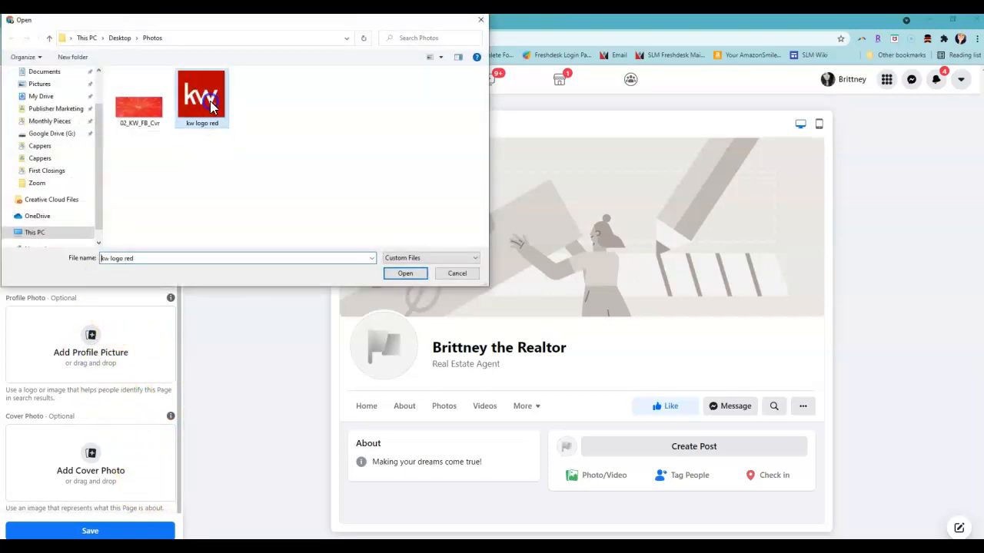
left_click(427, 278)
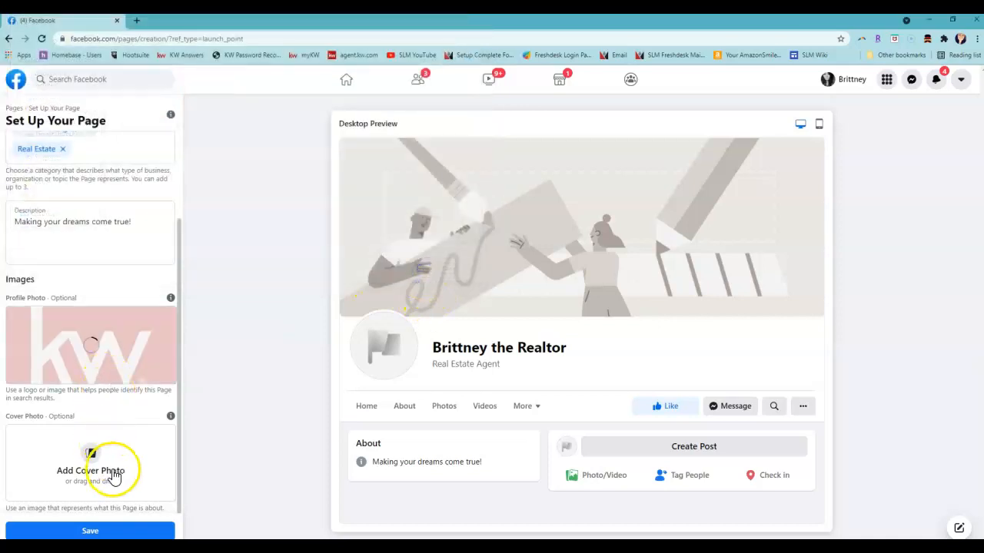
Upload the image "02_KW_FB_Cvr" from the Photos folder as the page's cover photo.
left_click(92, 460)
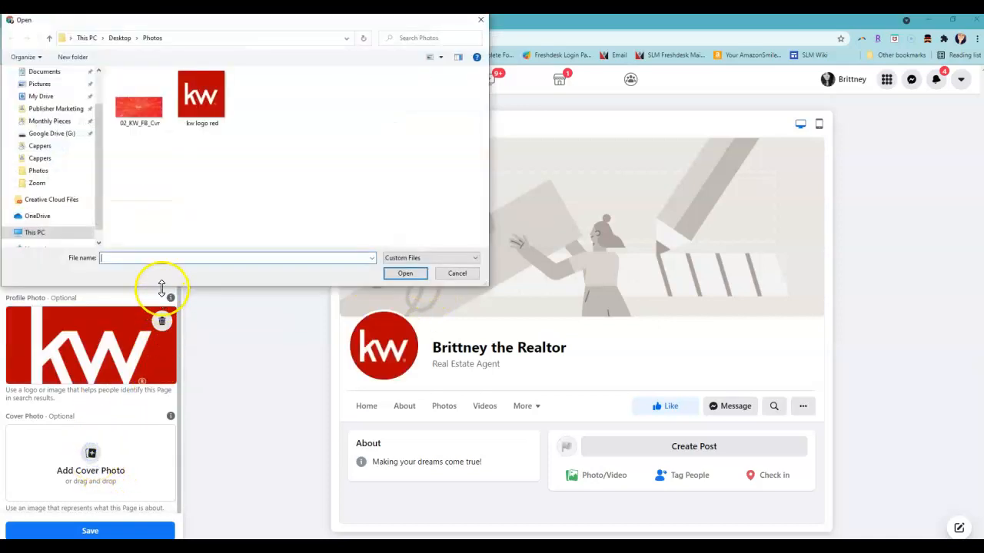
left_click(137, 100)
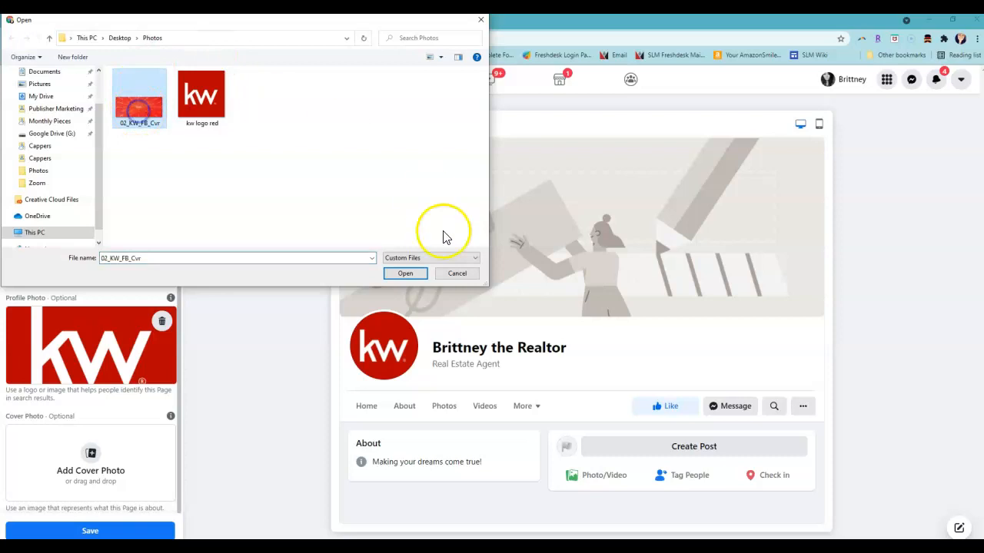
left_click(402, 275)
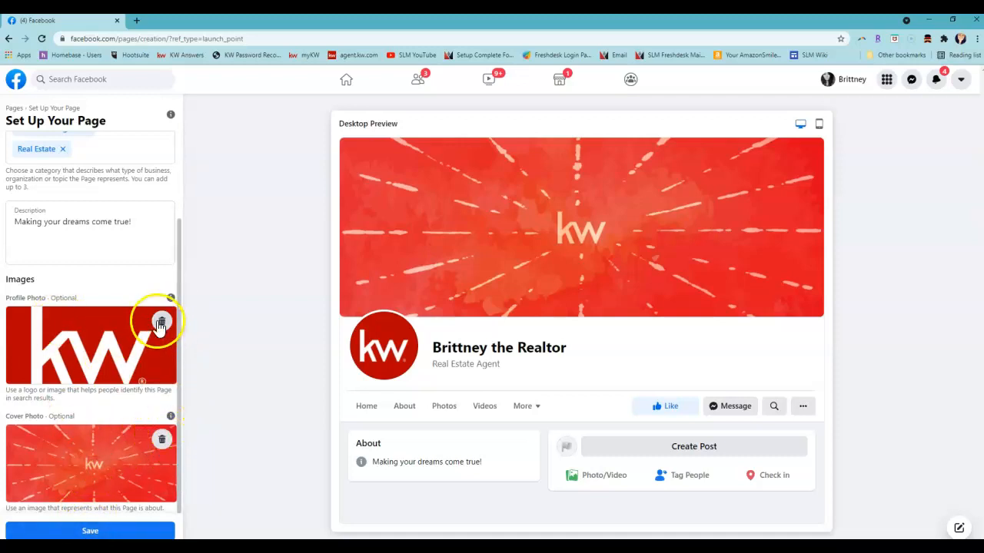
Save the page setup and leave the WhatsApp connection offer without linking a number.
left_click(133, 531)
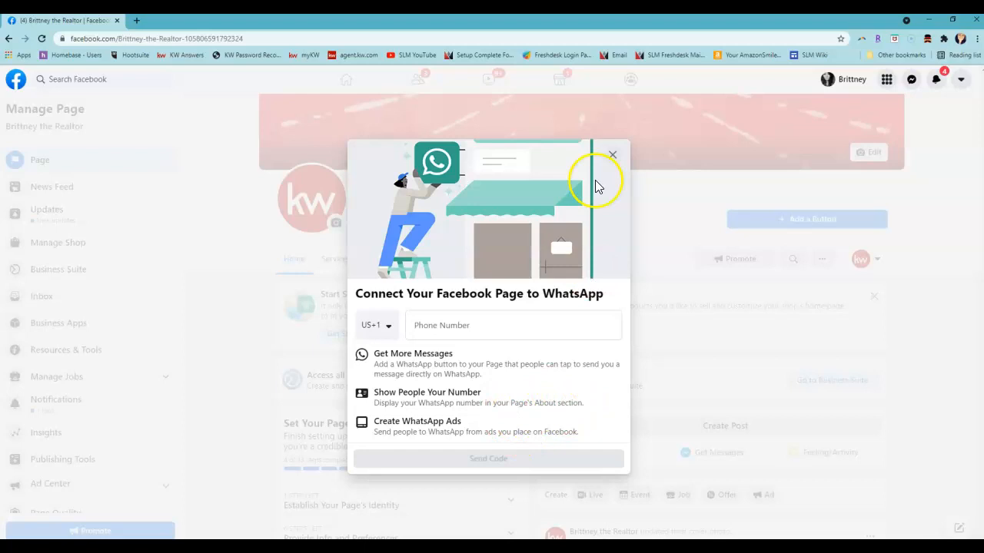
left_click(611, 158)
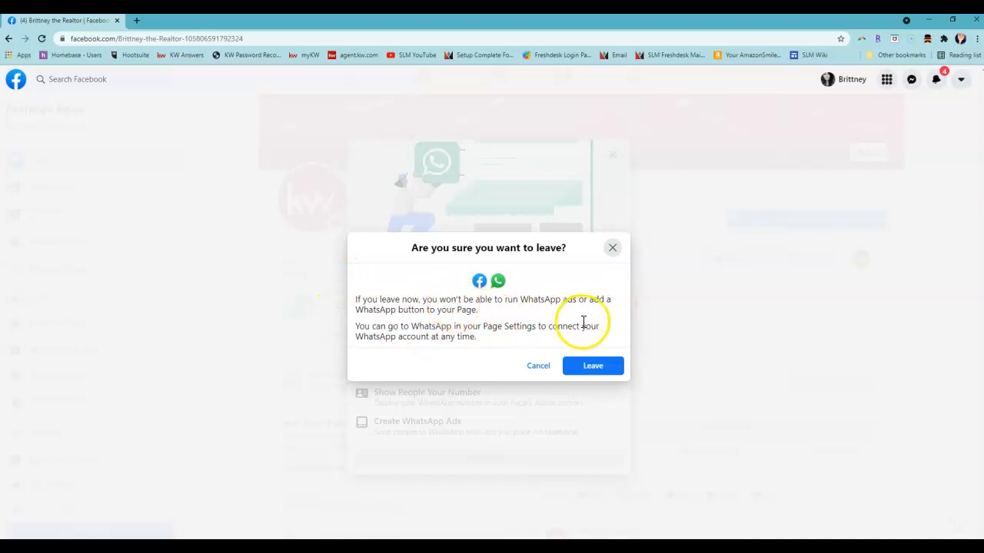
left_click(601, 368)
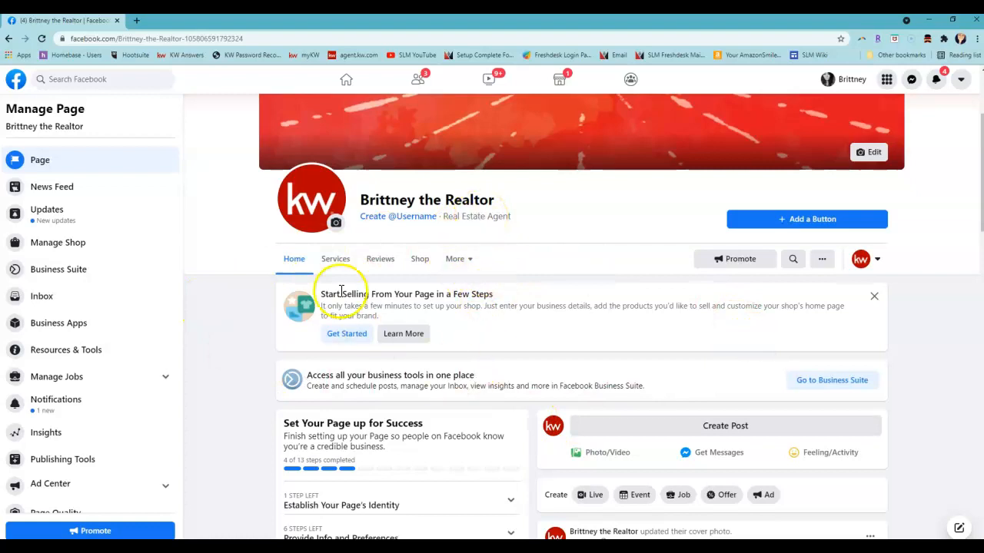
Create a page username made of the agent's first name and "slm", without trailing digits, and finish the dialog.
left_click(413, 220)
left_click(413, 346)
type("brittneyslm")
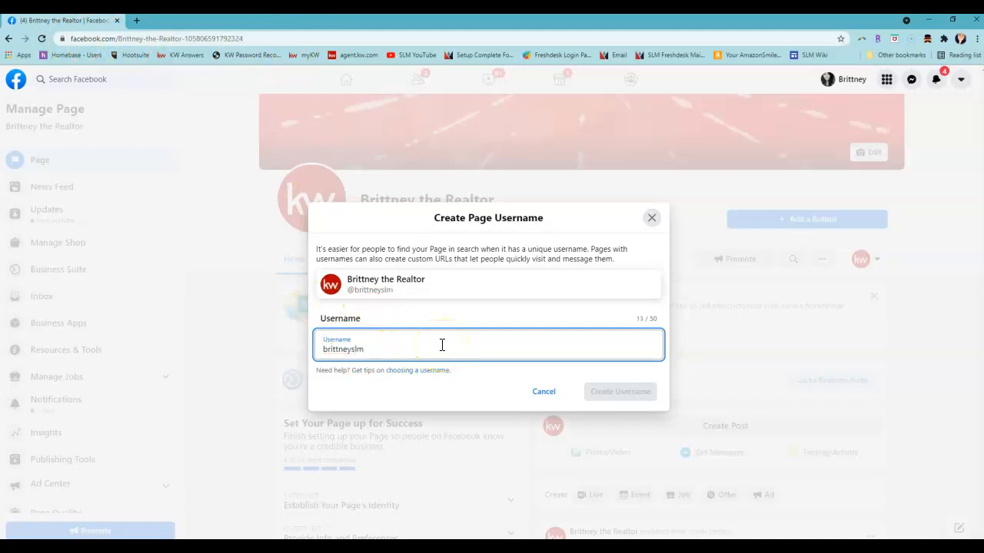
type("4")
left_click(386, 347)
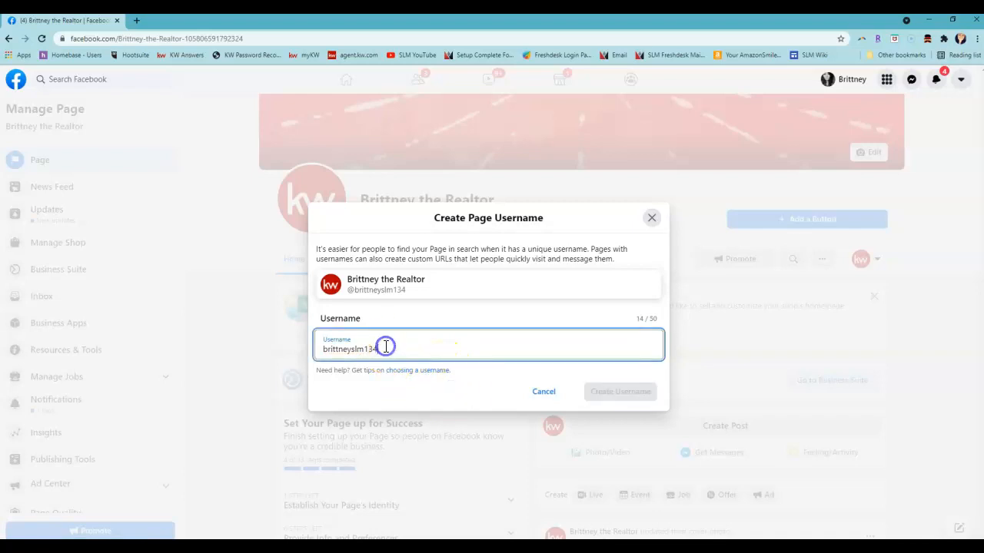
left_click(480, 388)
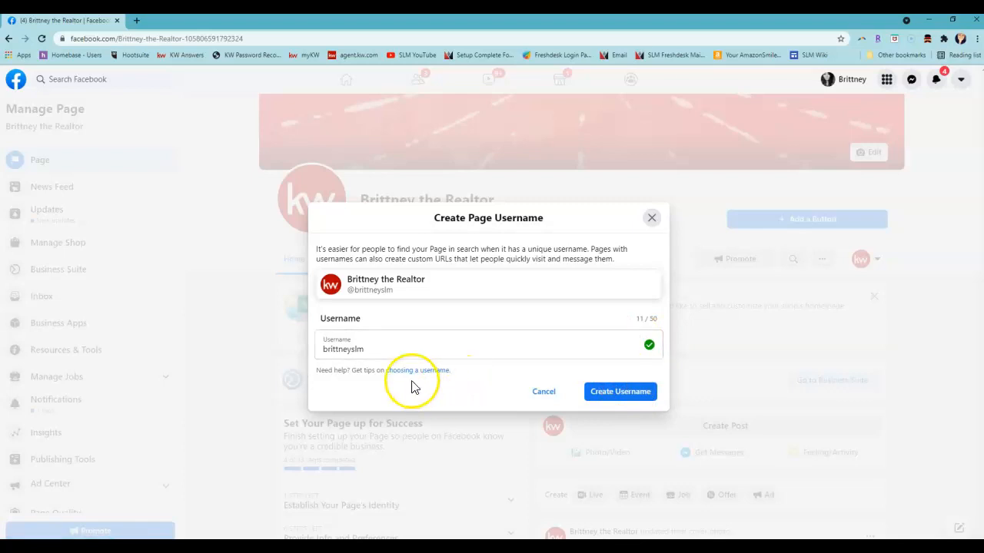
left_click(616, 393)
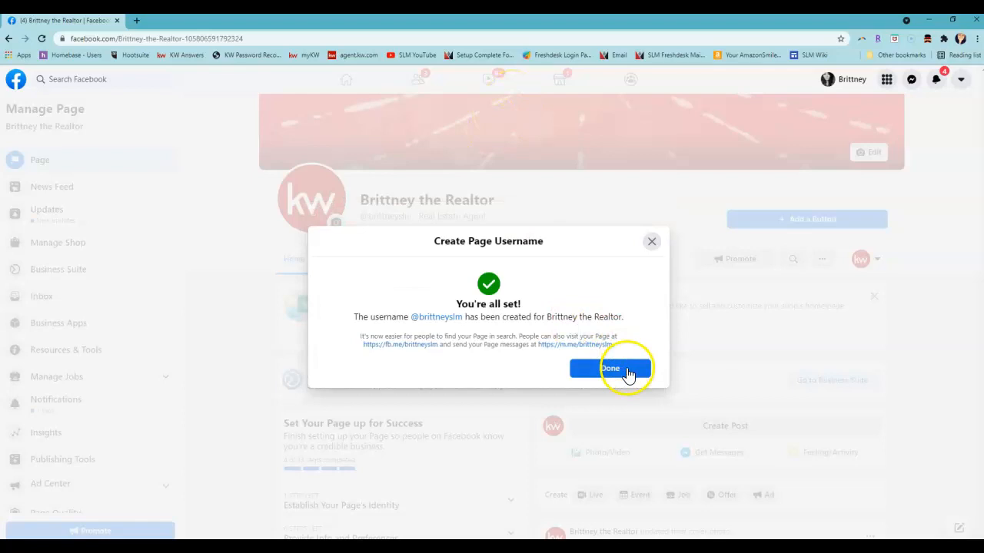
left_click(608, 371)
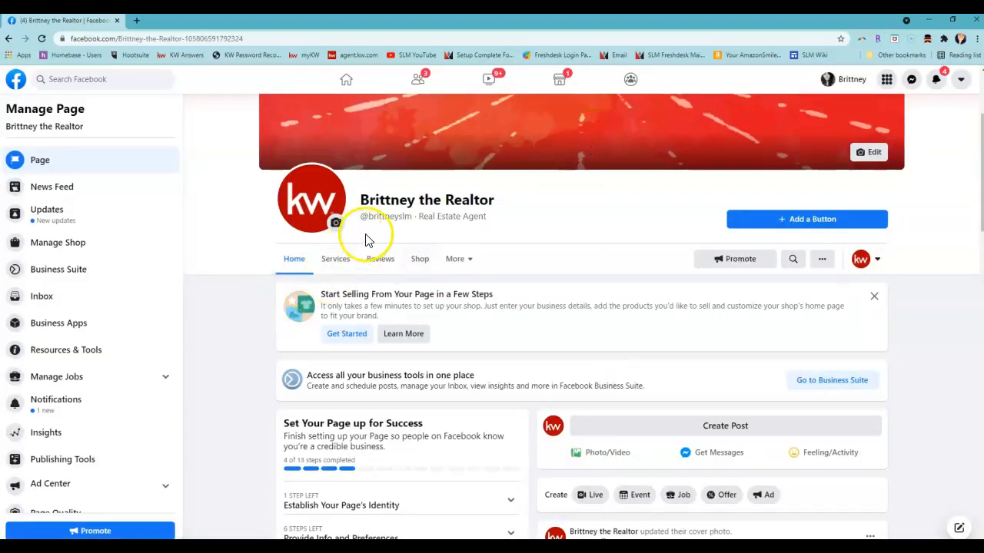
mouse_move(391, 215)
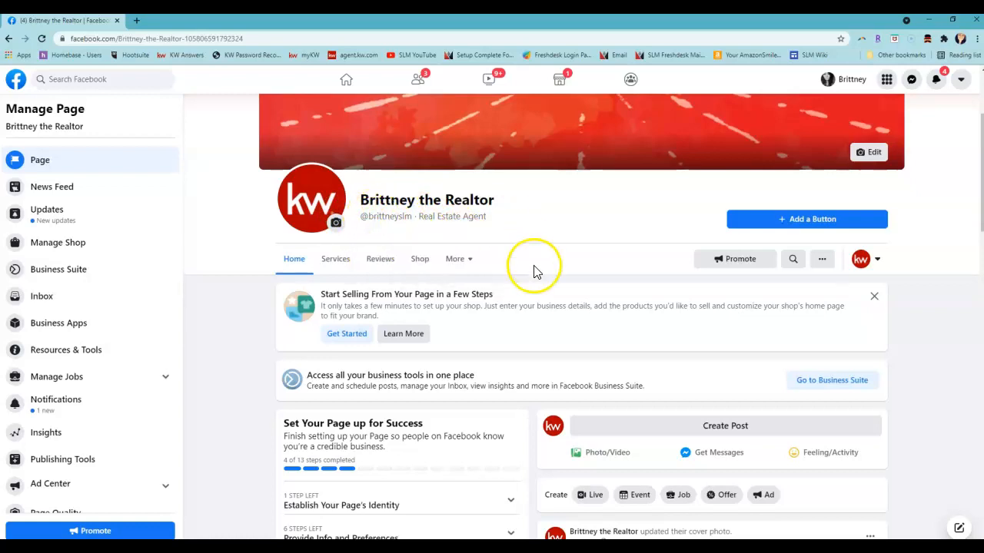
In the page setup checklist, skip the profile picture task under Establish Your Page's Identity, marking it as complete.
scroll(530, 300, "down", 1)
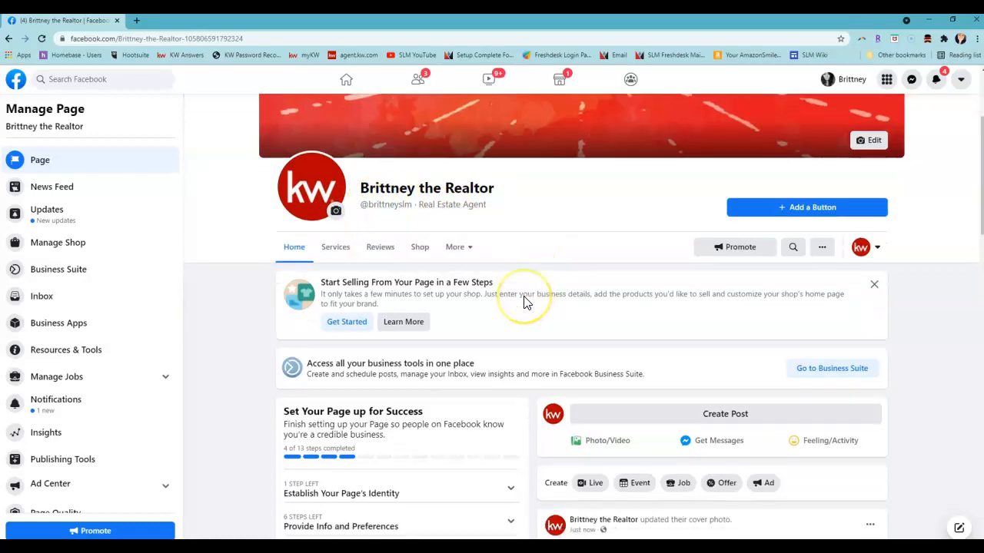
scroll(523, 301, "down", 2)
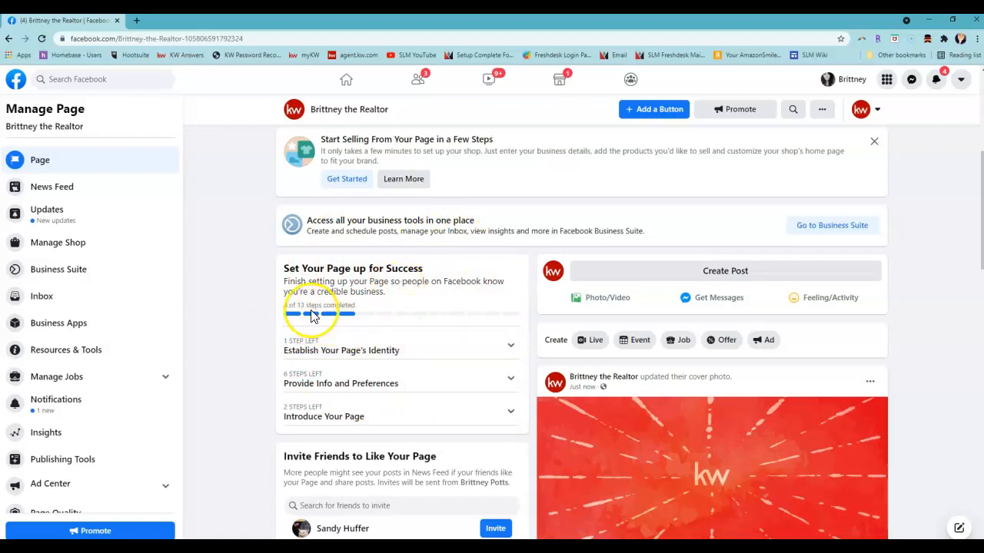
scroll(500, 300, "down", 2)
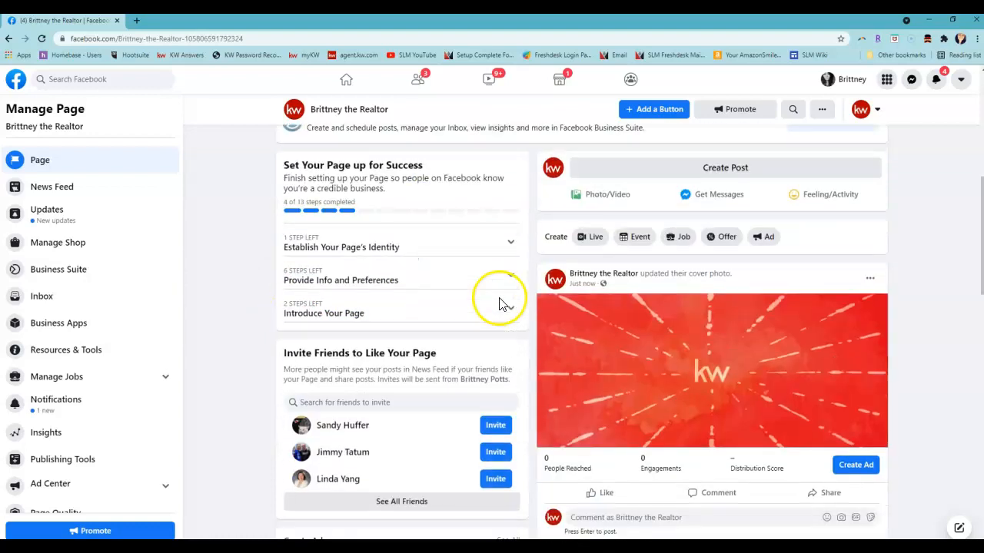
left_click(349, 249)
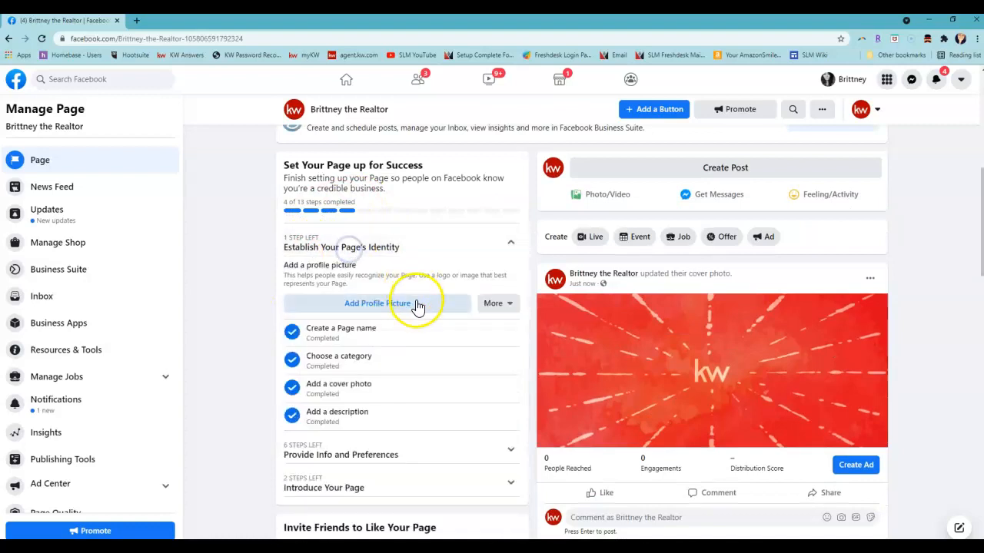
left_click(492, 303)
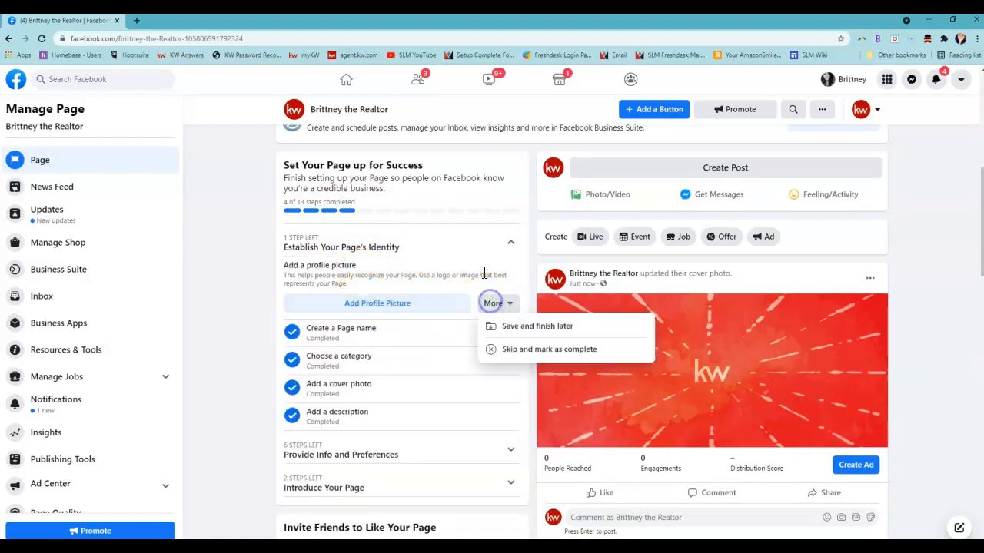
left_click(425, 277)
left_click(492, 303)
left_click(469, 254)
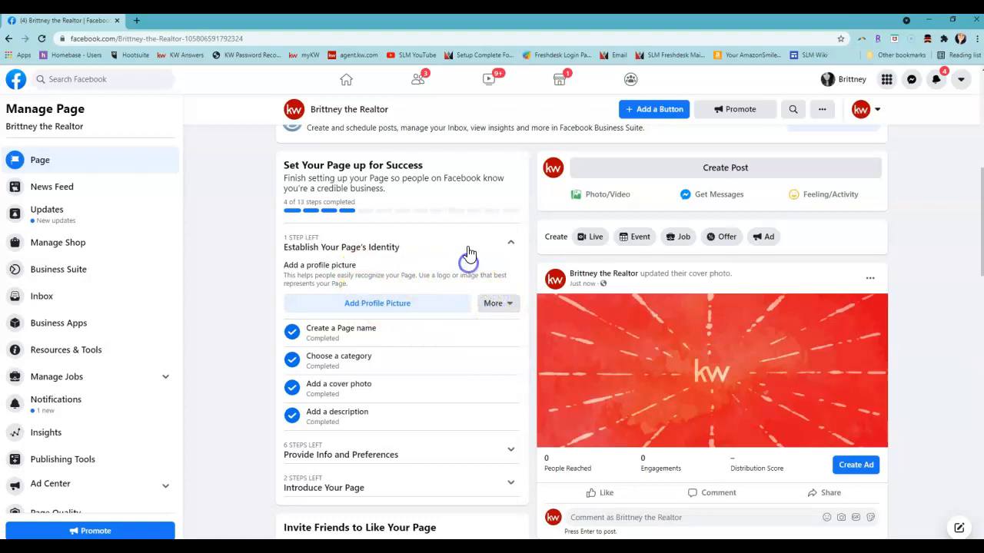
left_click(499, 308)
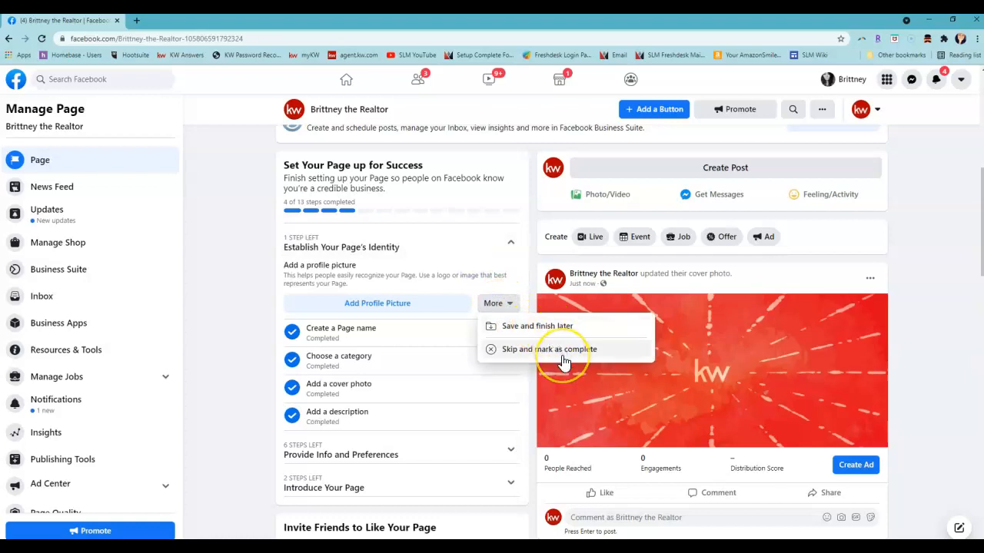
left_click(598, 349)
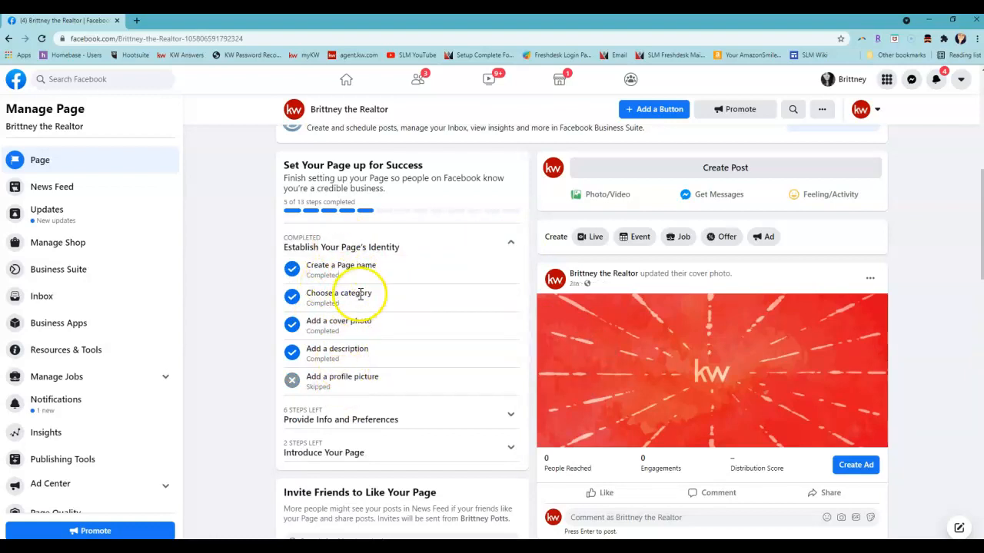
left_click(510, 242)
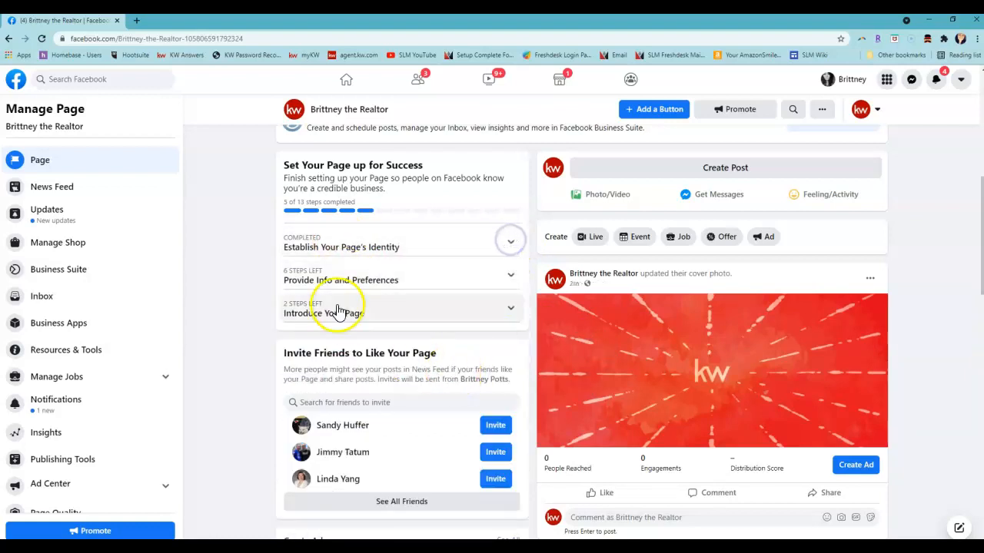
Add scottleroymarketing.com as the page's website under Provide Info and Preferences and save it.
left_click(329, 279)
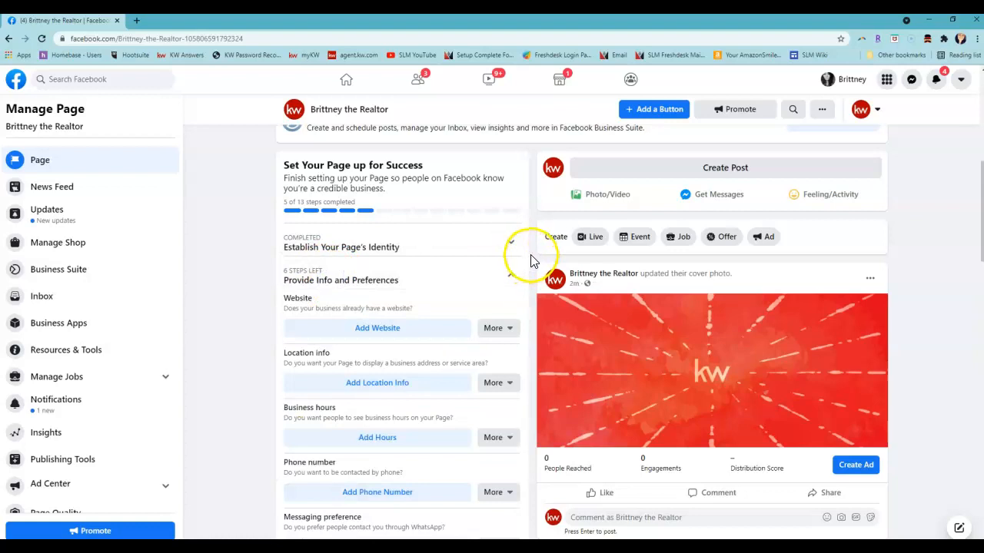
scroll(529, 259, "down", 1)
left_click(380, 280)
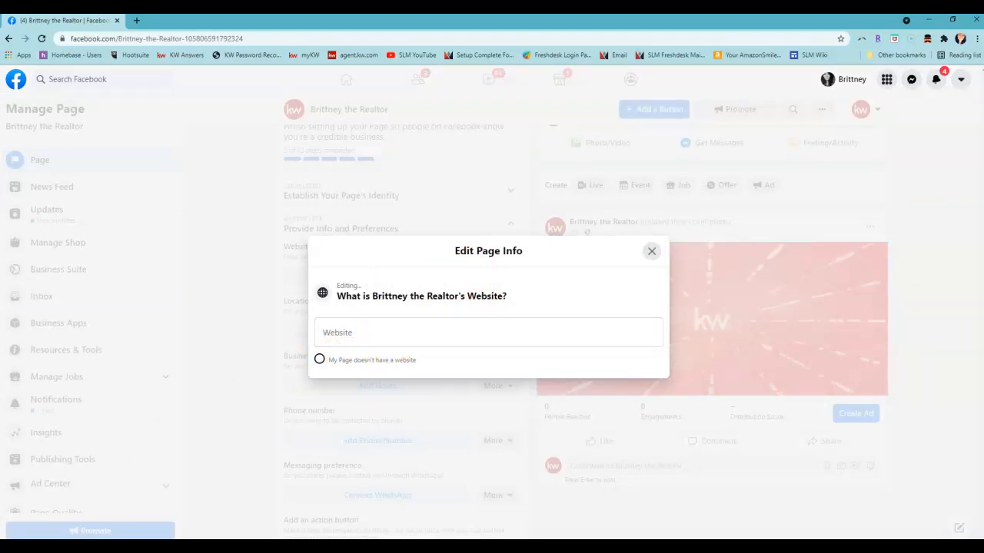
left_click(354, 333)
type("sco")
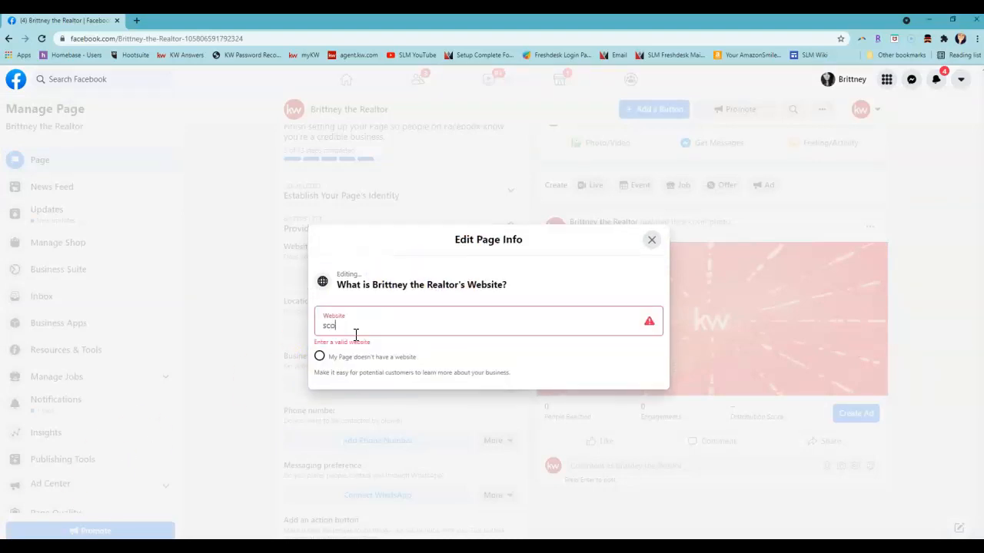
type("ttleroymarketing.com")
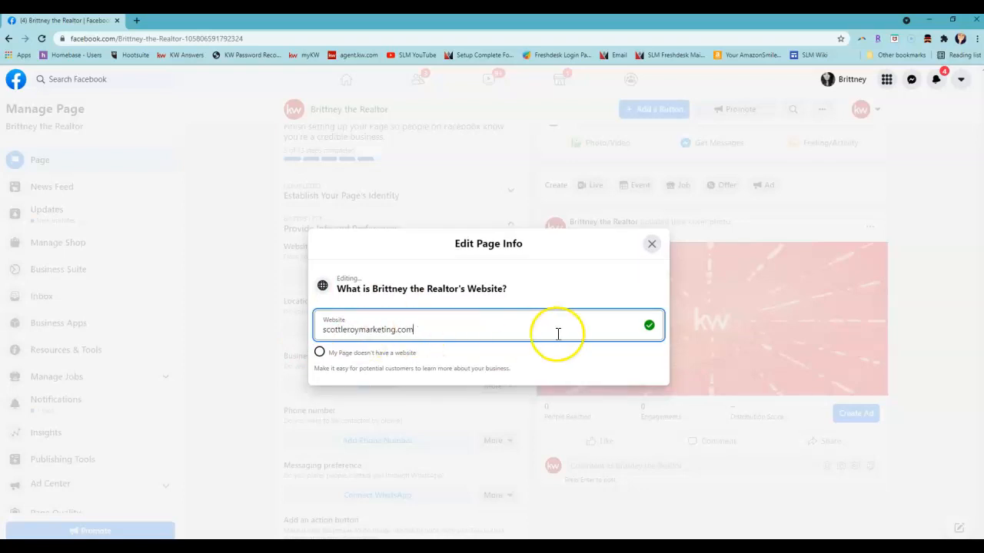
left_click(599, 371)
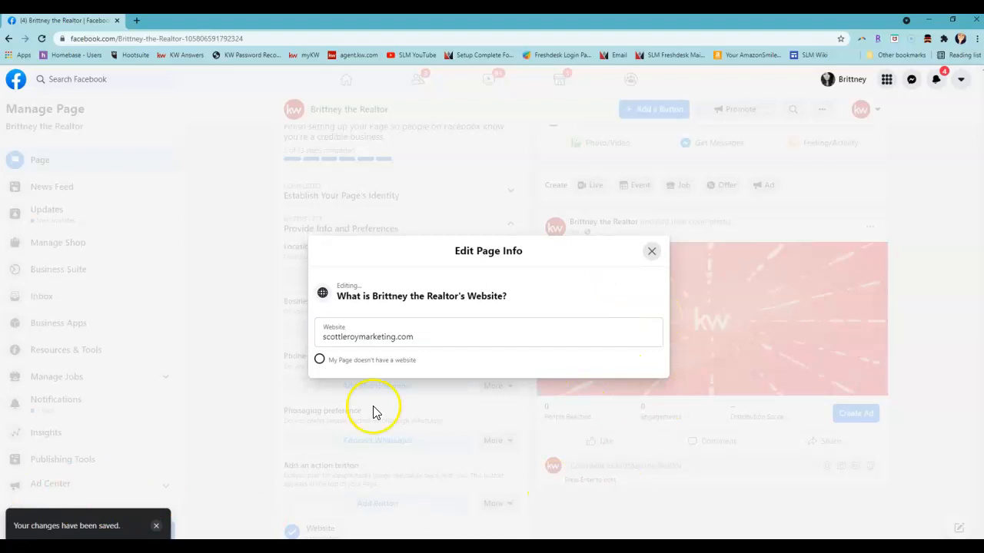
left_click(652, 254)
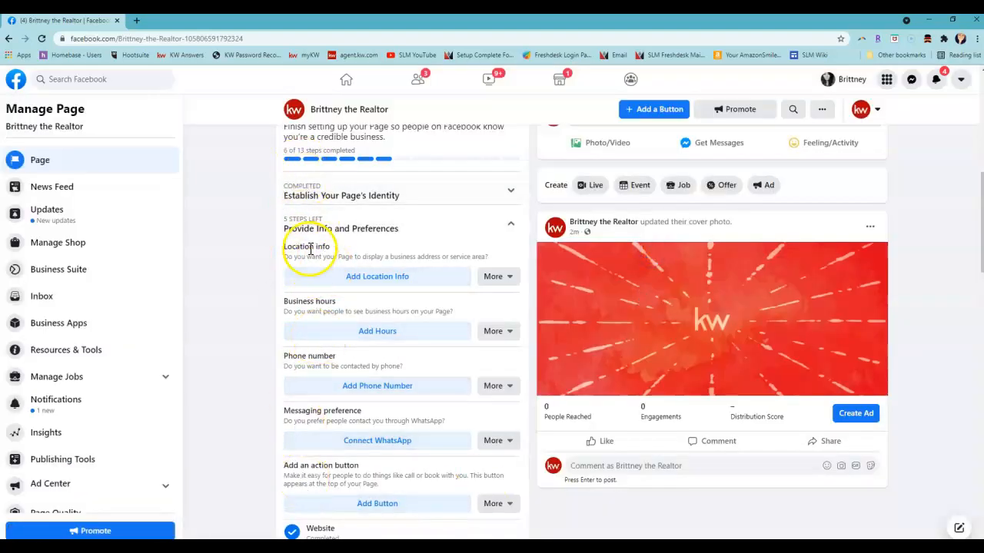
In the location info, specify that the page doesn't have a location.
left_click(391, 276)
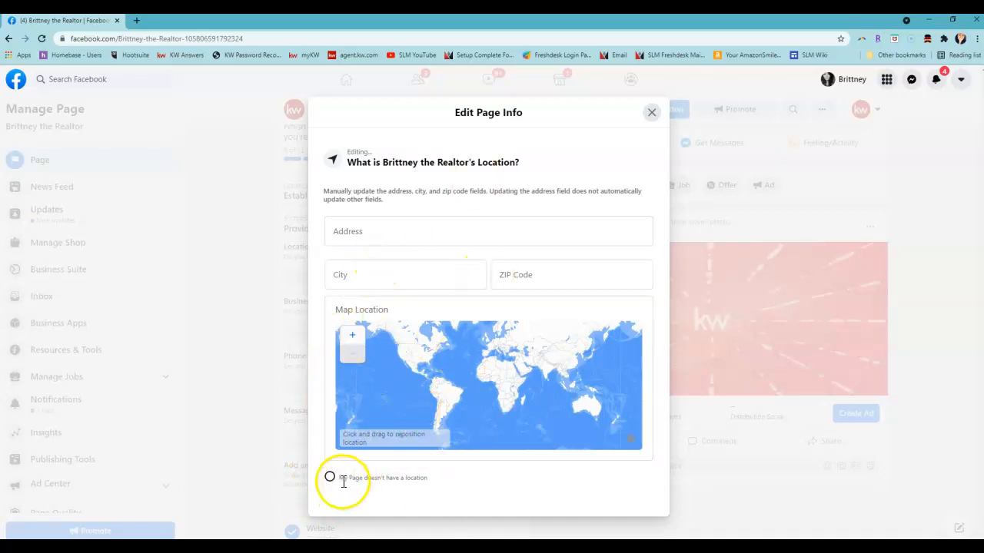
left_click(329, 478)
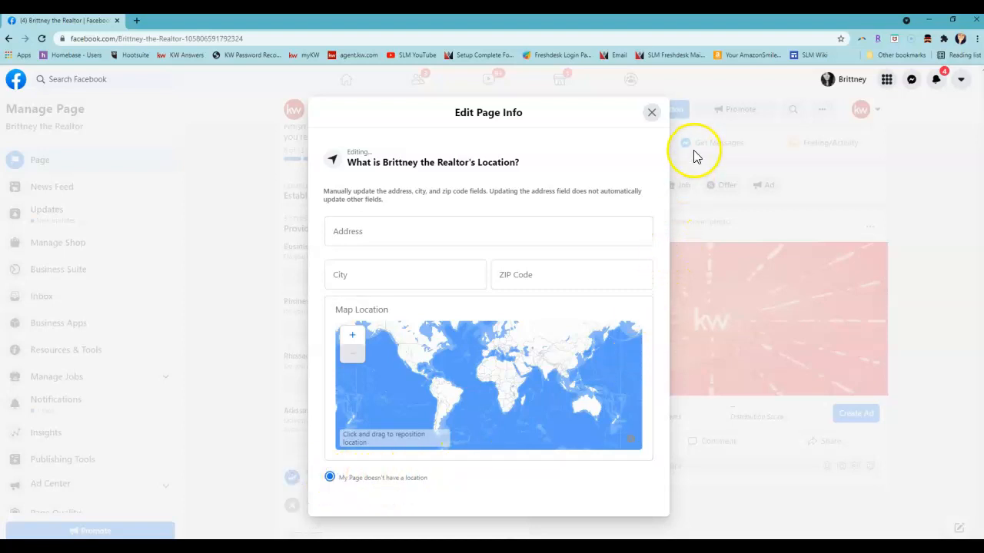
left_click(651, 112)
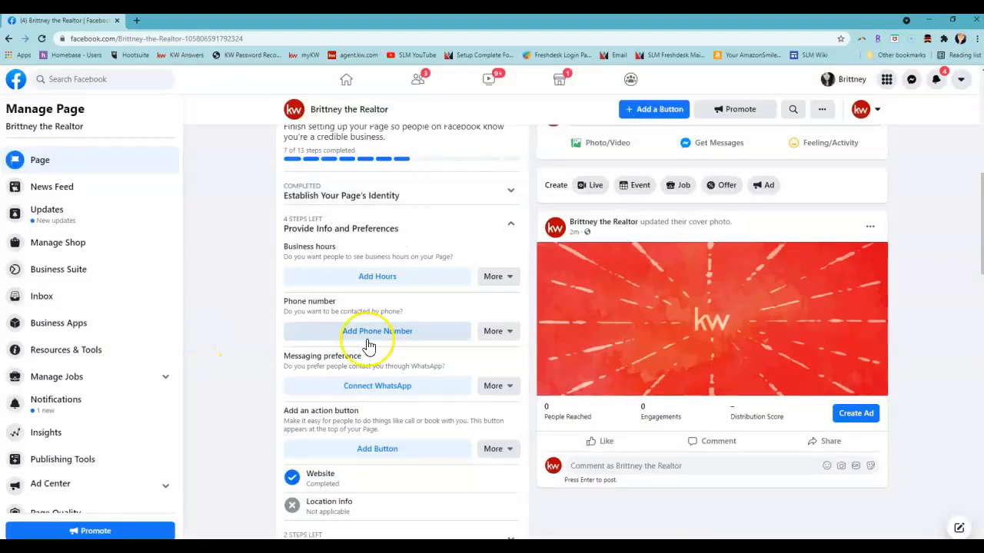
Set the page's business hours to Always Open after viewing the Open on Selected Hours option.
left_click(367, 278)
left_click(319, 319)
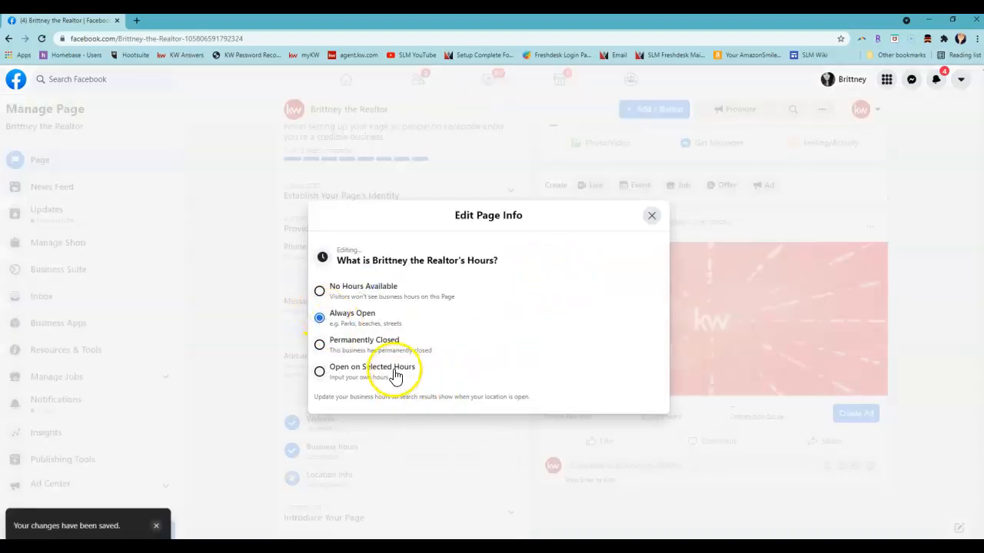
left_click(320, 374)
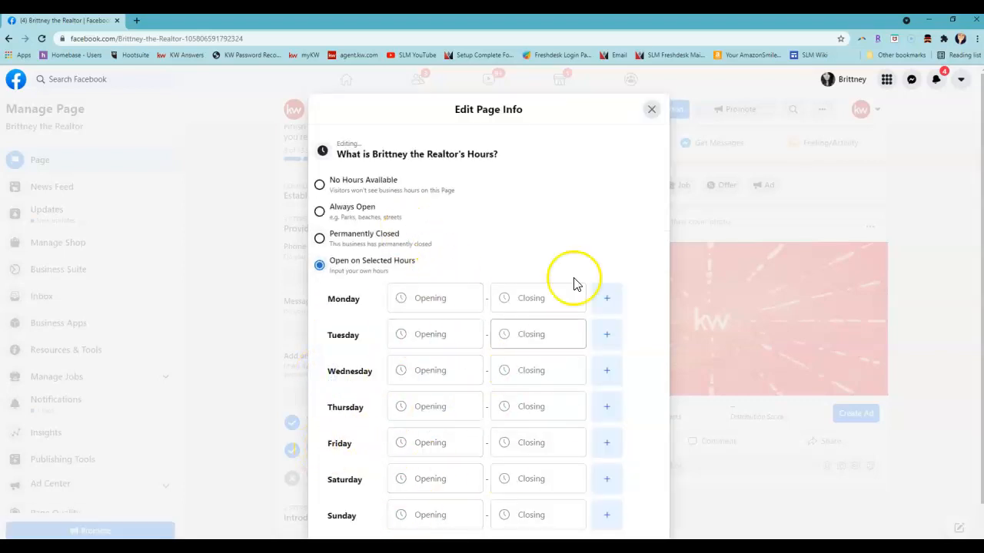
left_click(321, 211)
left_click(653, 216)
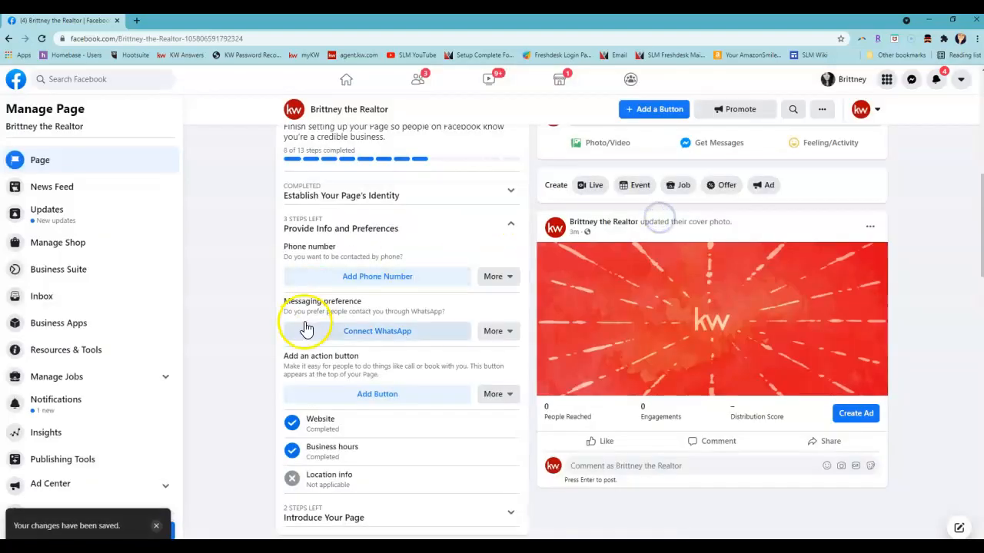
In the phone number info, specify that the page doesn't have a phone number.
left_click(393, 278)
left_click(319, 358)
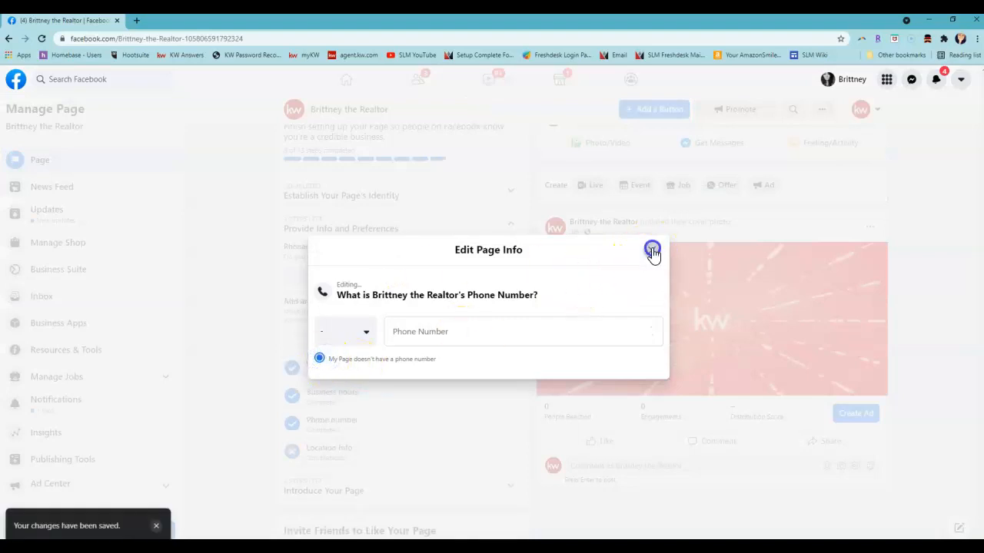
left_click(652, 251)
left_click(510, 192)
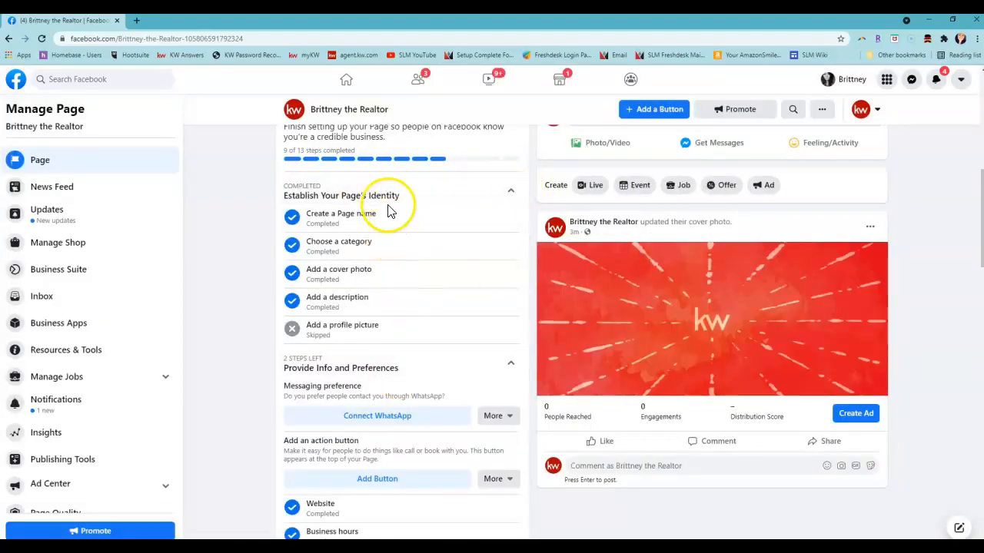
left_click(388, 206)
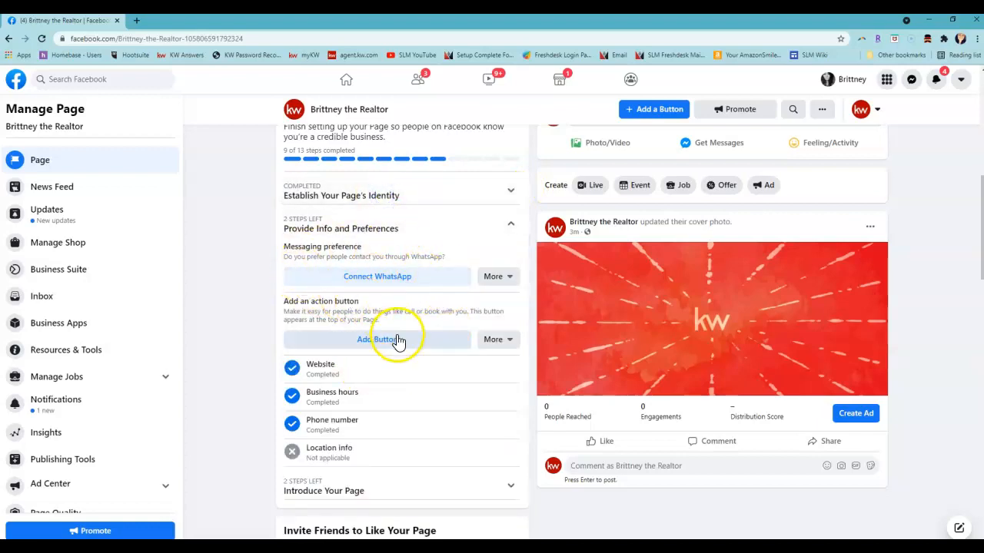
Add a Send Message action button to the page and go back from its frequently asked questions to the action choices.
left_click(376, 340)
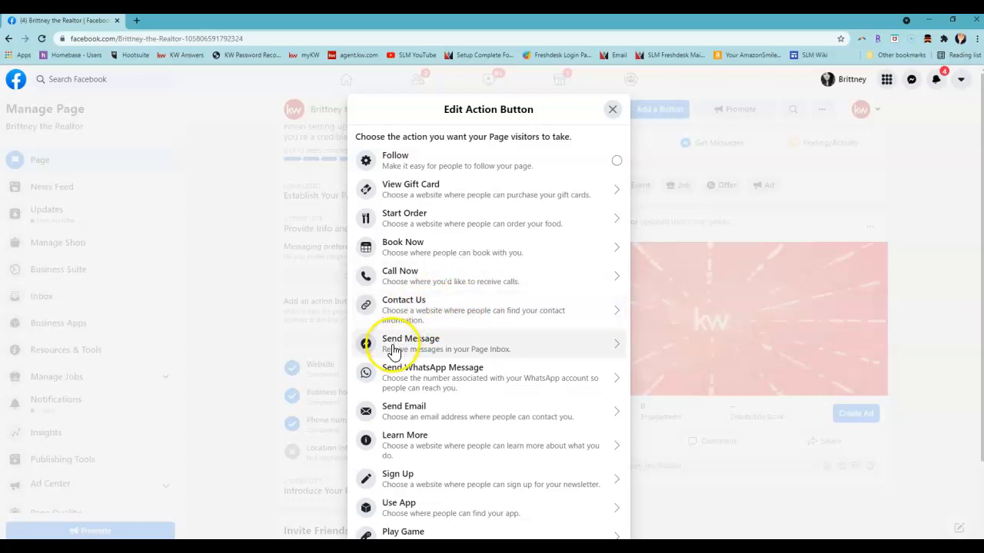
left_click(393, 350)
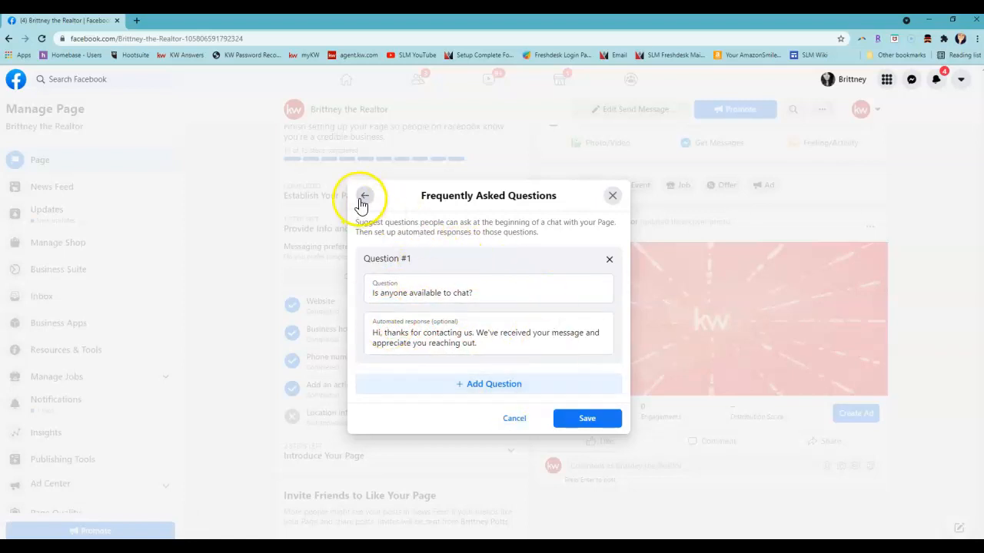
left_click(364, 198)
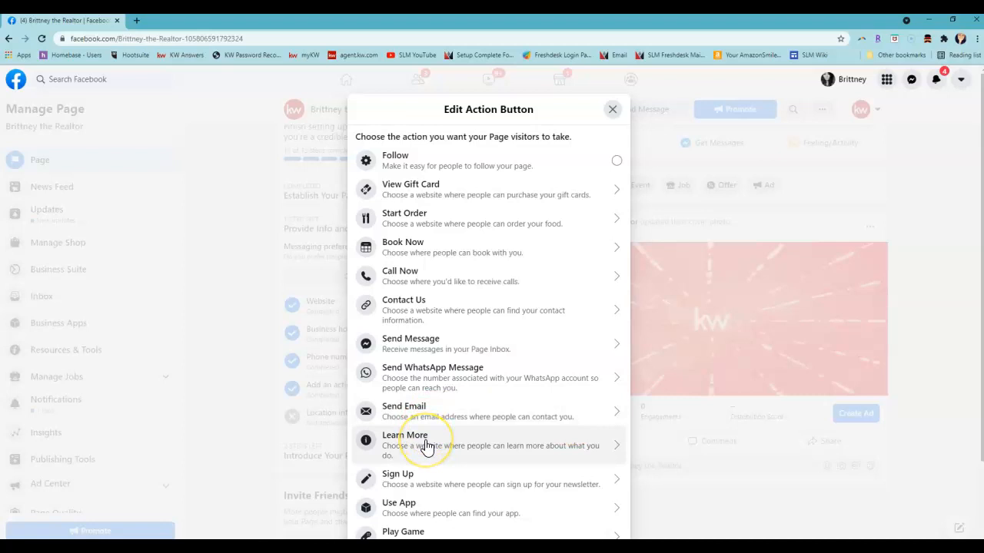
Set the page's action button to Learn More with the website scottleroymarketing.com and save it.
left_click(428, 448)
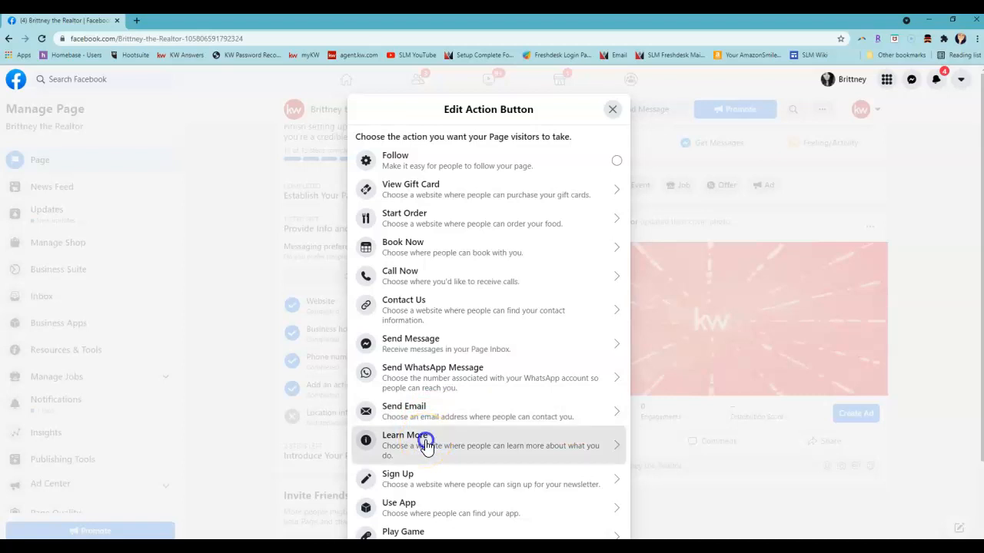
left_click(465, 292)
type("sco")
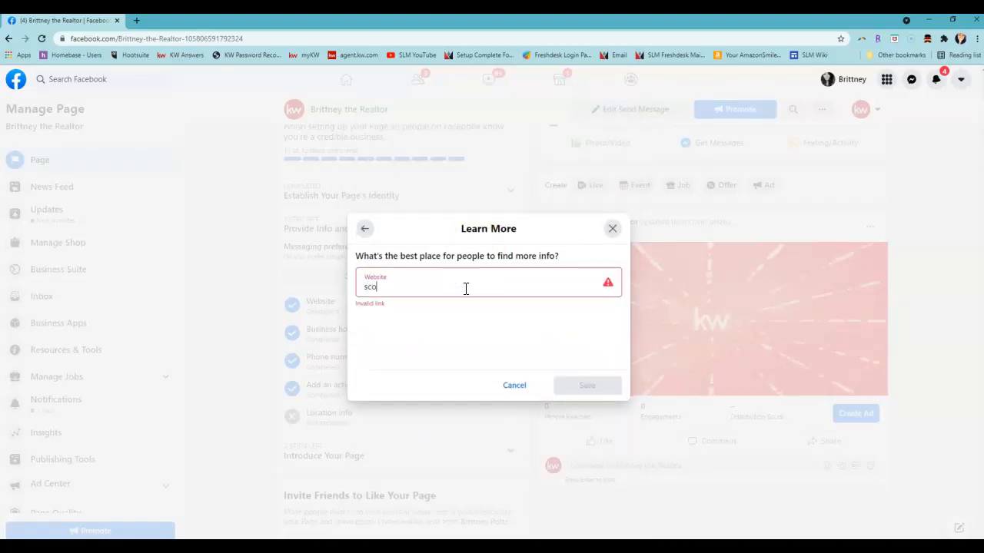
type("ttleroymarketing.com")
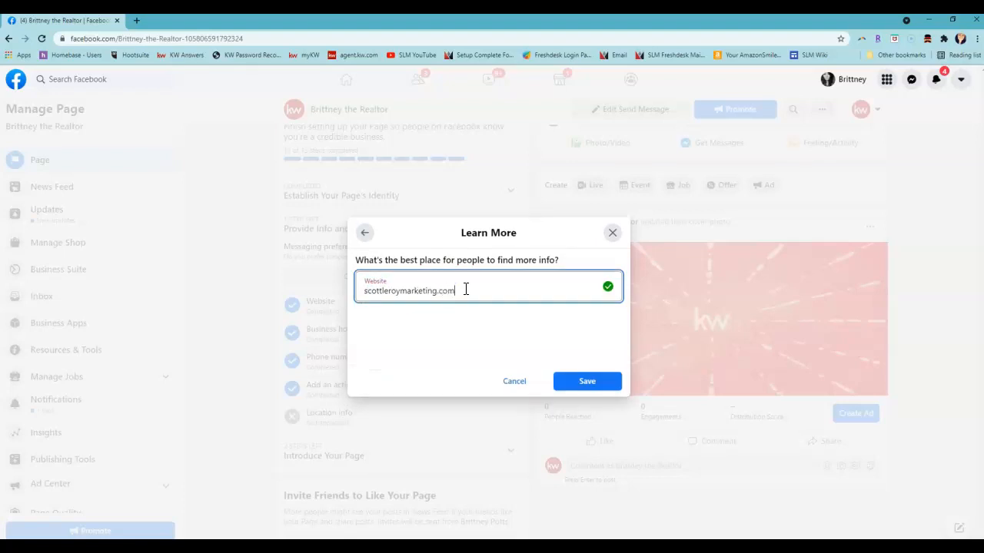
left_click(578, 385)
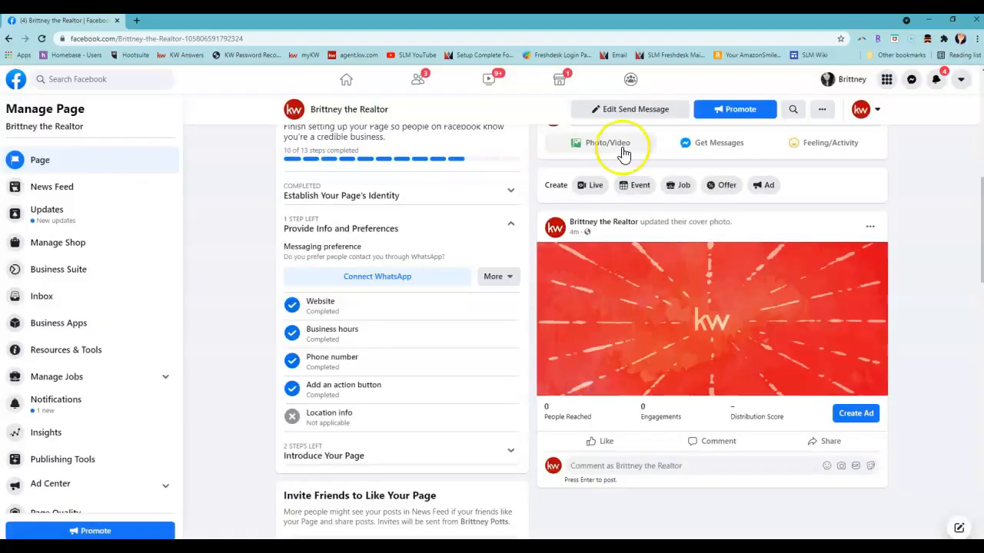
Expand Introduce Your Page and review its friend invitation and welcome post tasks, plus the ad options further down.
left_click(401, 458)
scroll(398, 268, "down", 1)
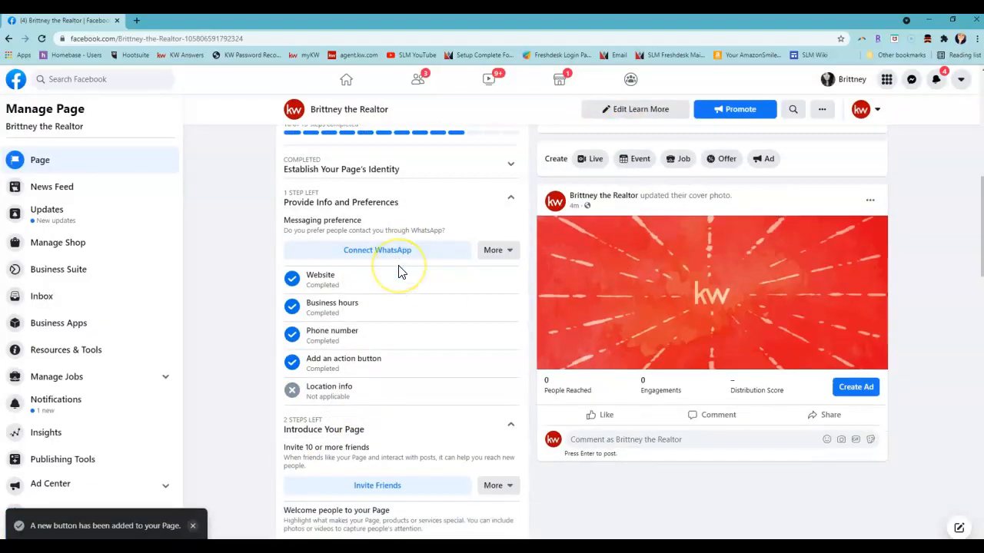
scroll(399, 269, "down", 2)
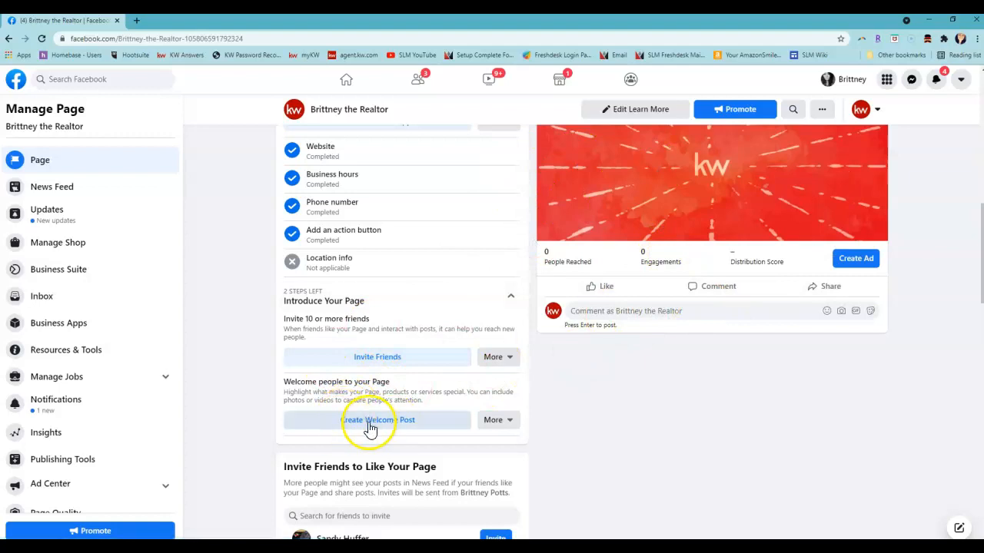
scroll(365, 426, "down", 4)
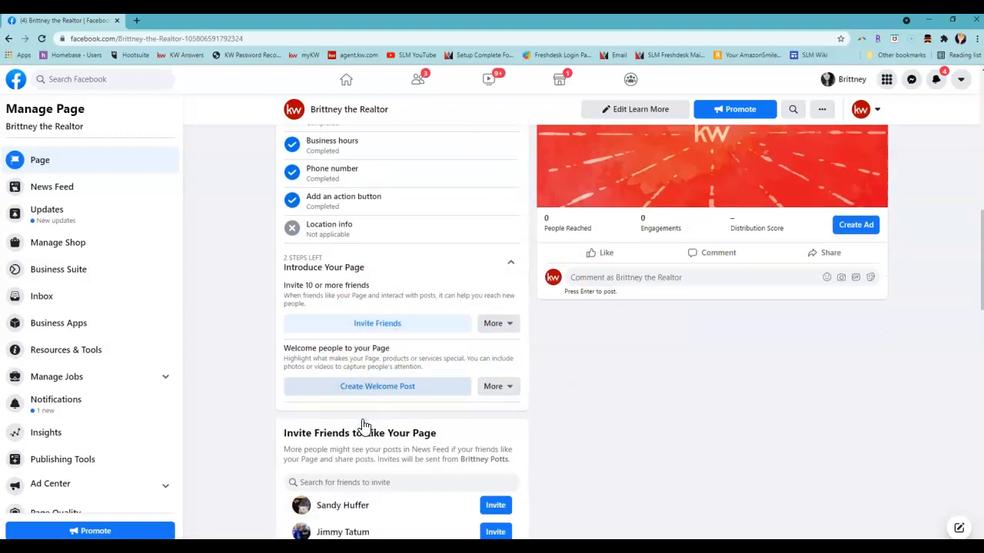
scroll(357, 399, "down", 1)
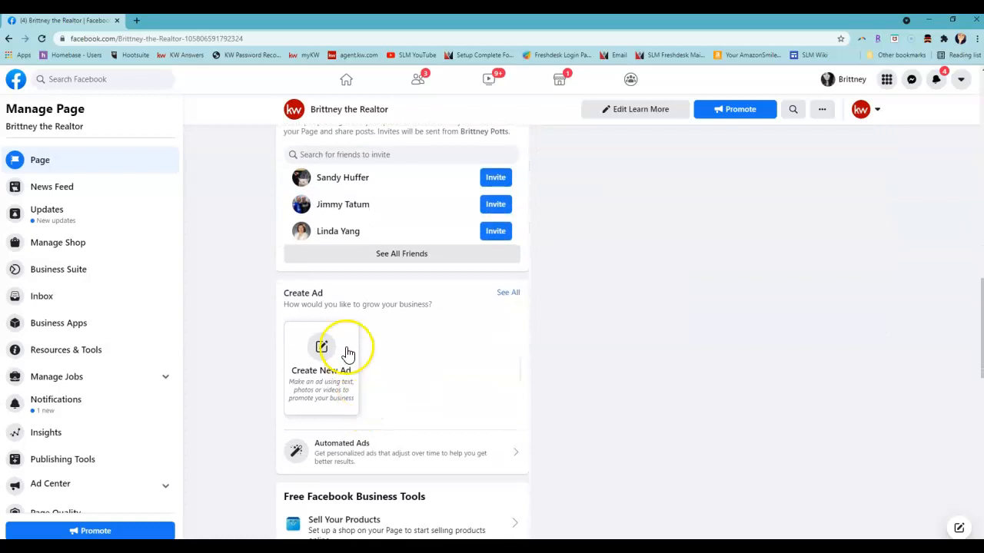
Look over the page's ad options, free business tools, insights, About details, photos and page transparency sections.
scroll(415, 369, "down", 1)
scroll(428, 367, "down", 2)
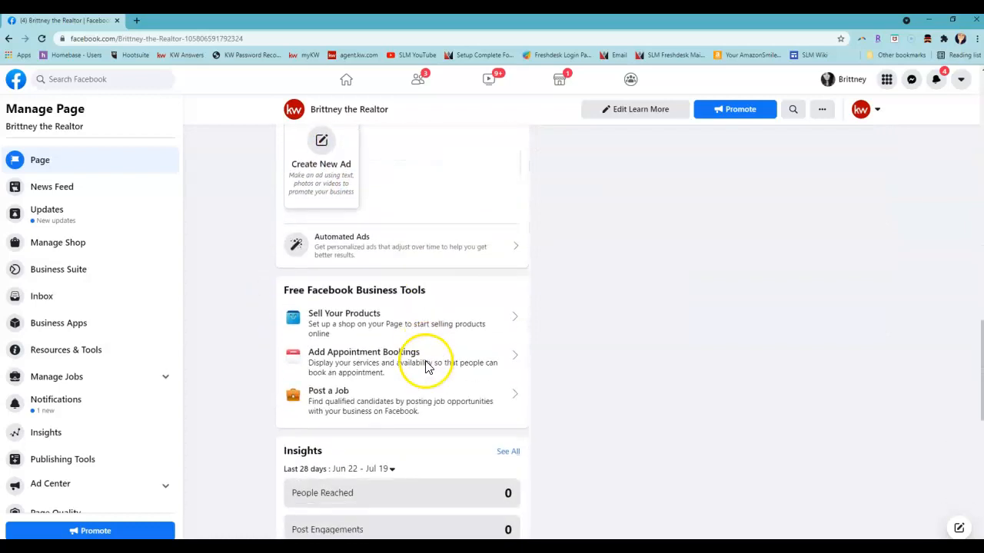
scroll(422, 361, "down", 2)
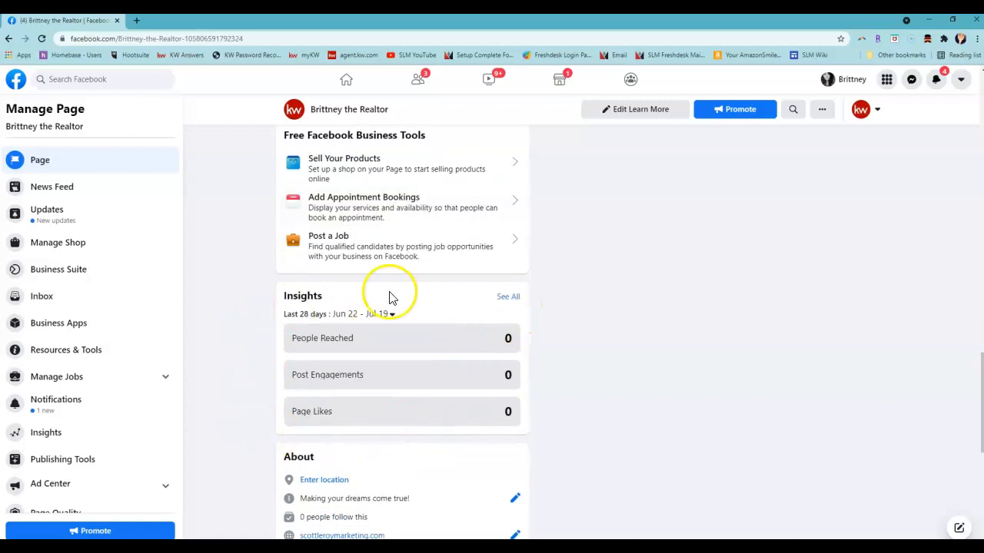
scroll(378, 298, "down", 1)
scroll(378, 299, "down", 3)
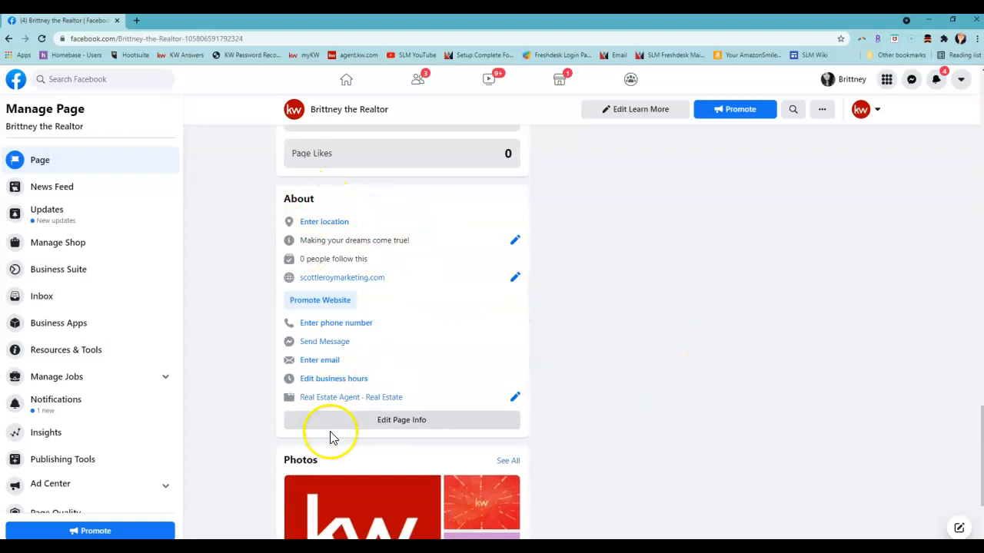
scroll(407, 429, "down", 2)
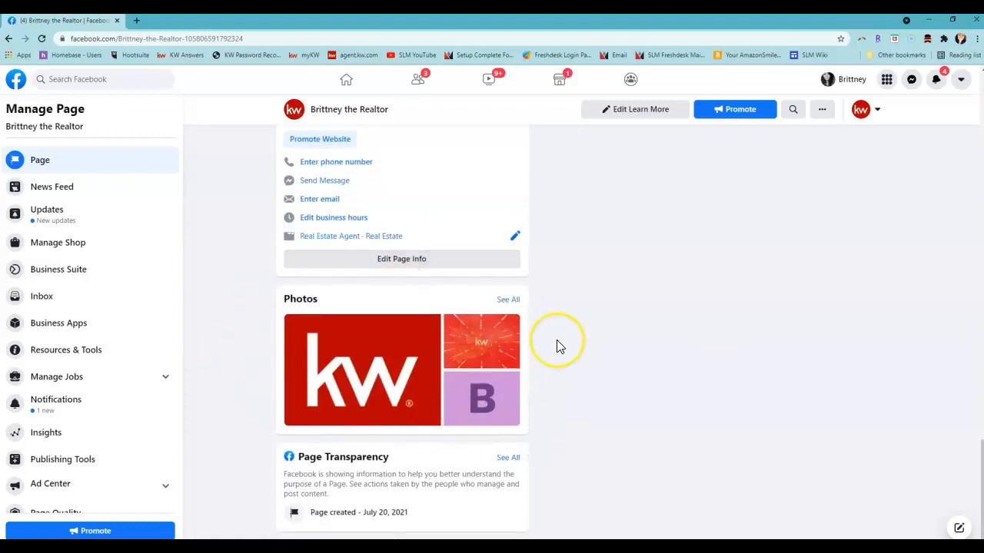
scroll(559, 346, "up", 15)
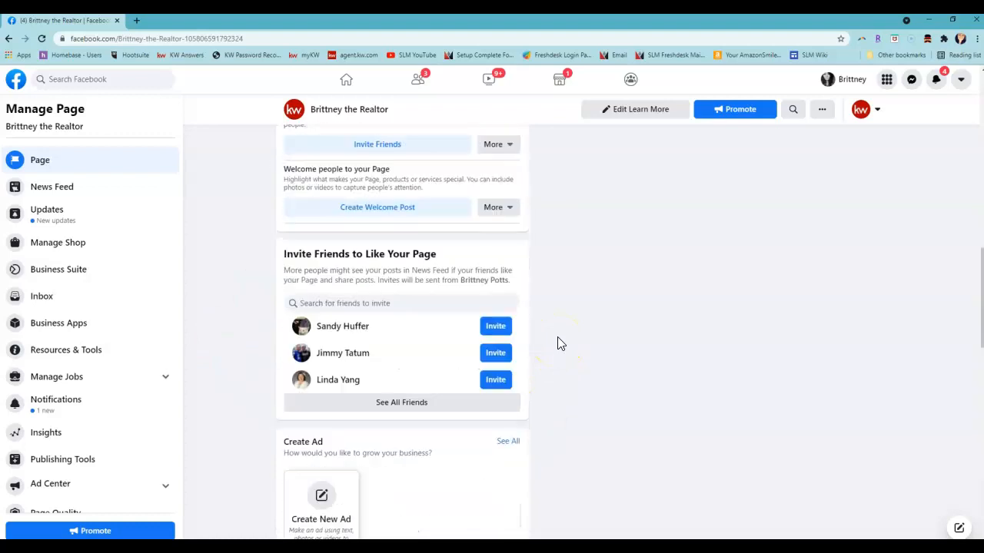
scroll(558, 346, "up", 5)
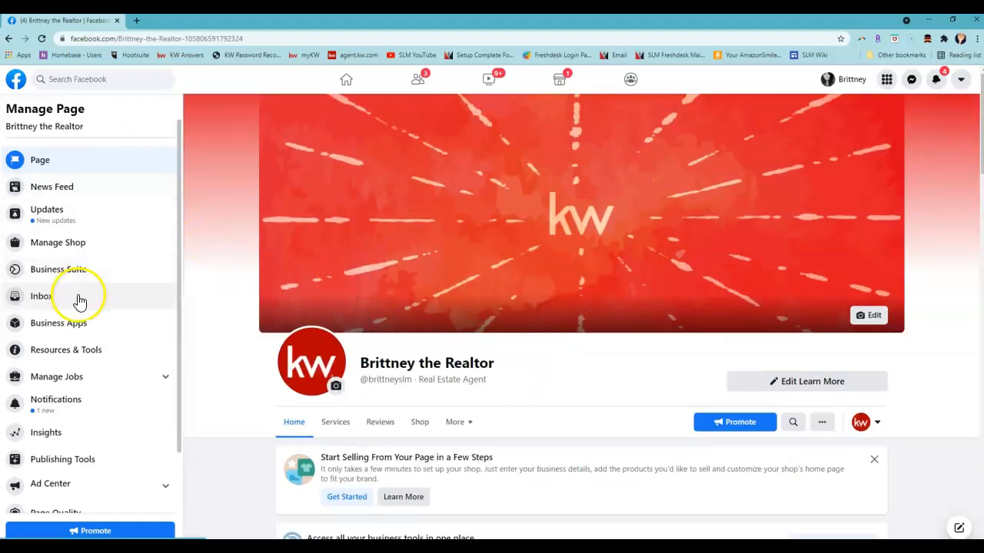
Try to open the page info editor from the page management options and reload it.
scroll(84, 330, "down", 1)
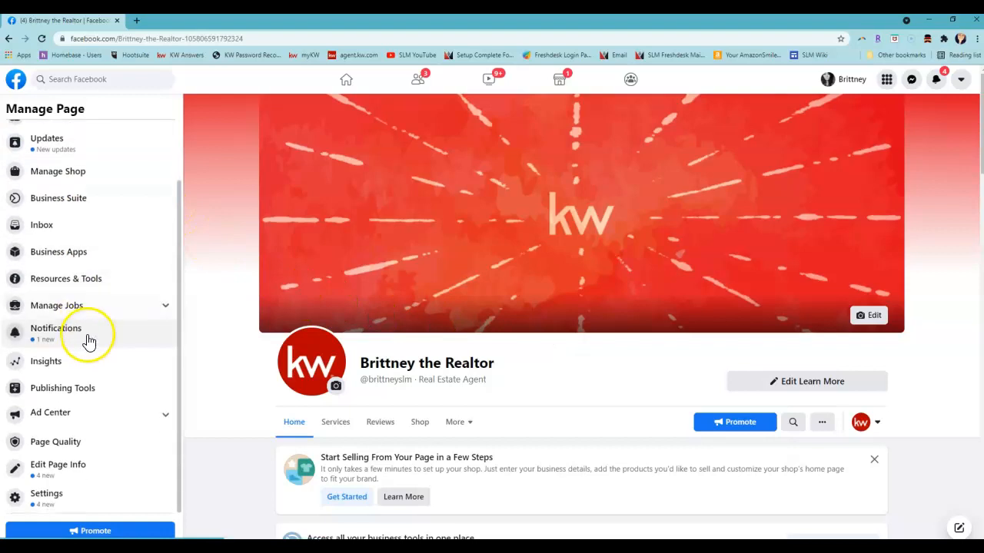
left_click(76, 470)
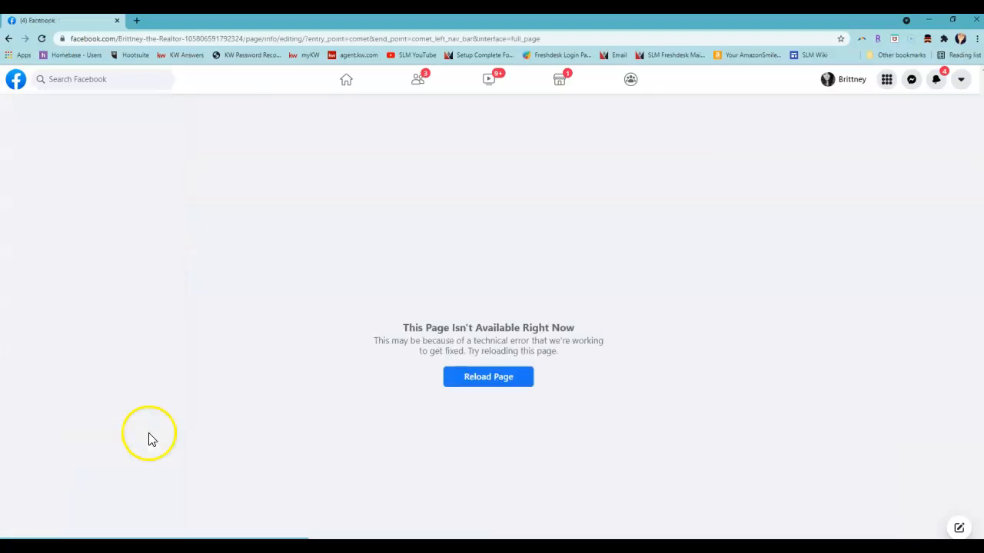
left_click(501, 379)
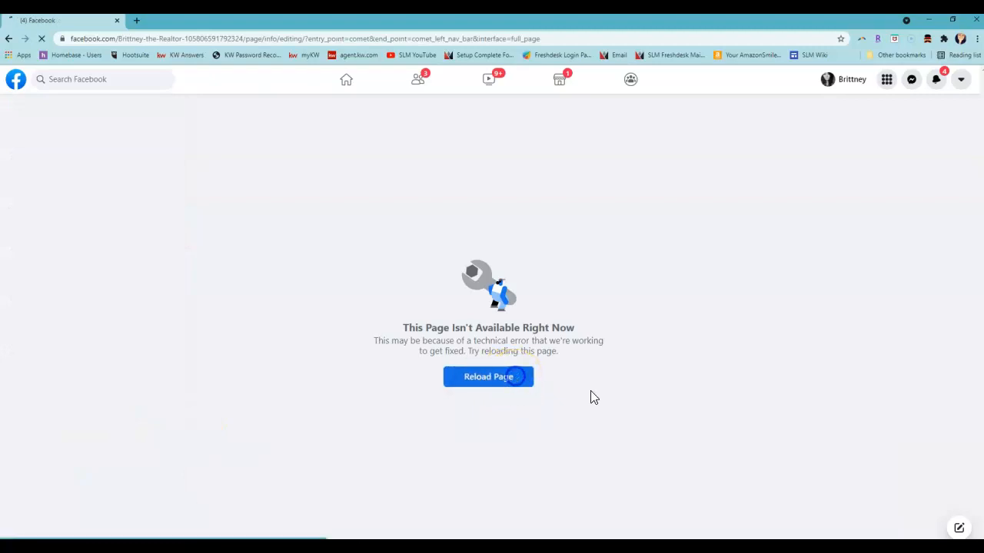
Go back to the Pages overview at facebook.com/pages and reopen the real estate agent's page.
left_click(10, 44)
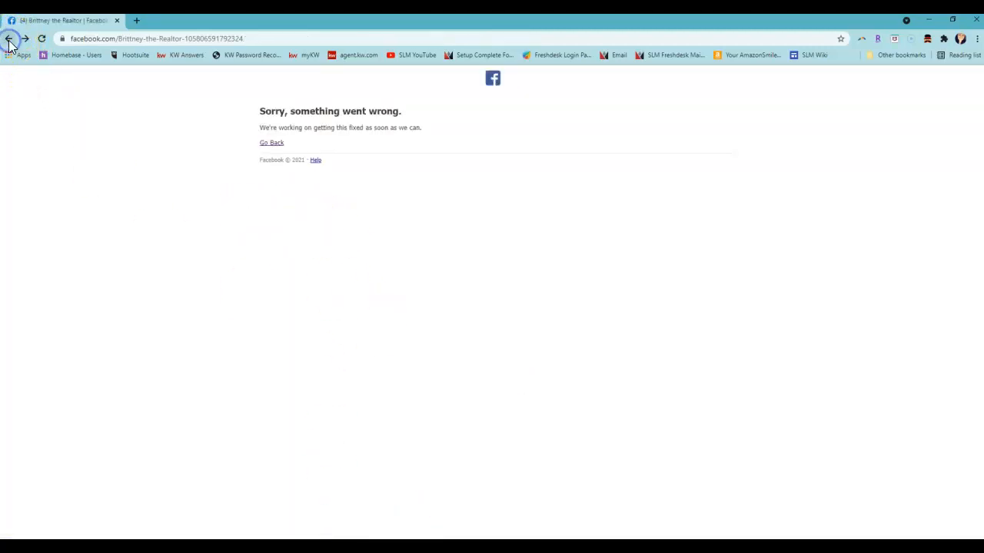
left_click(262, 143)
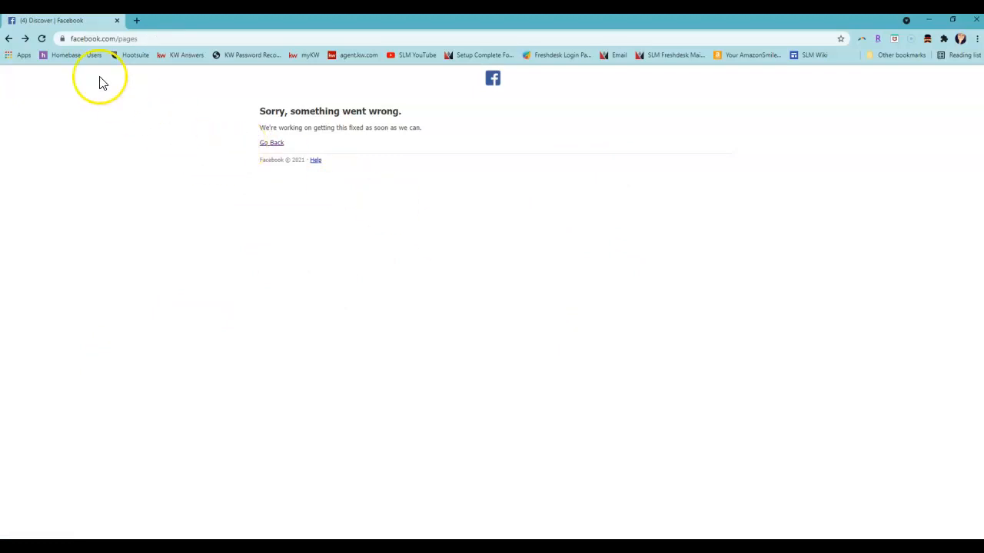
left_click(143, 40)
key("Return")
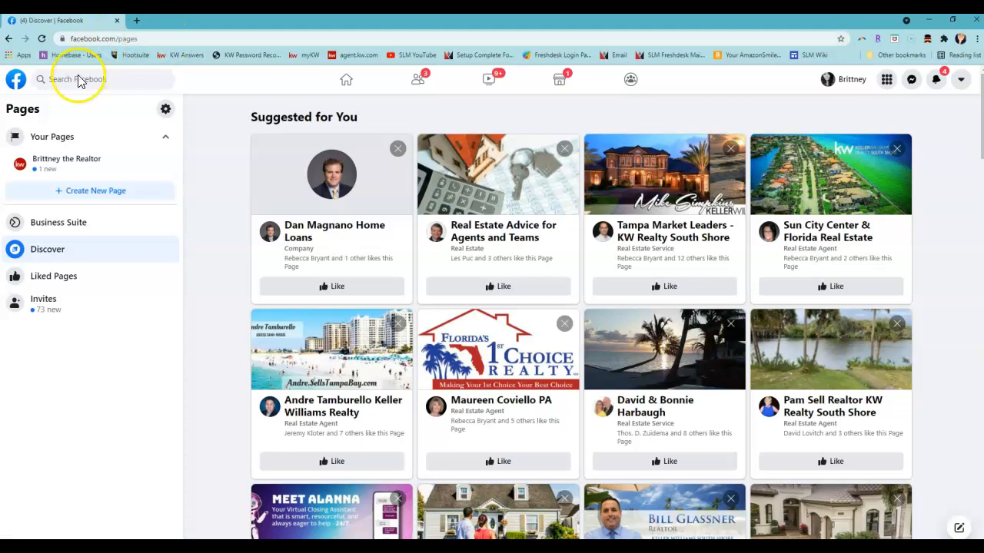
left_click(69, 174)
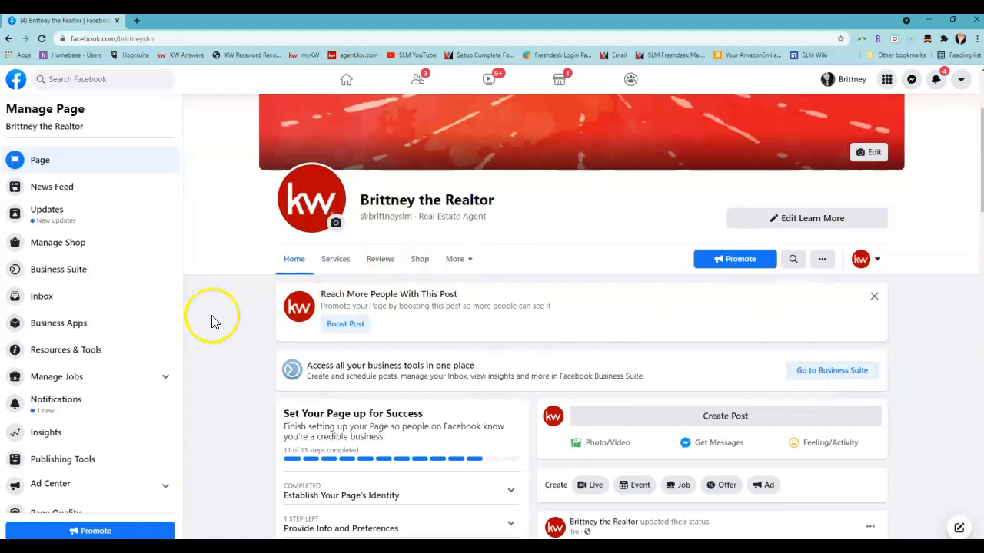
Open the page's tab editing settings and turn off the Shop tab.
scroll(213, 321, "down", 1)
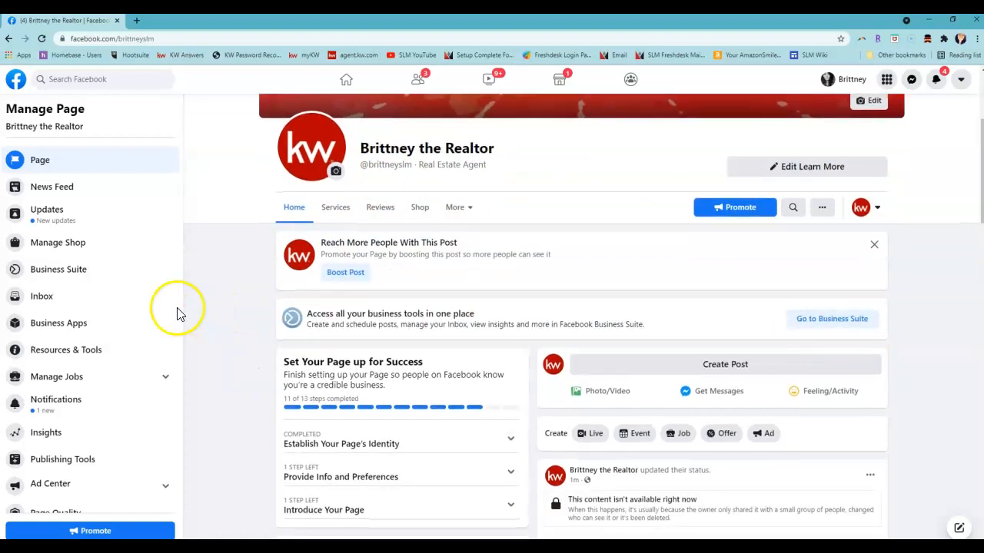
left_click(456, 210)
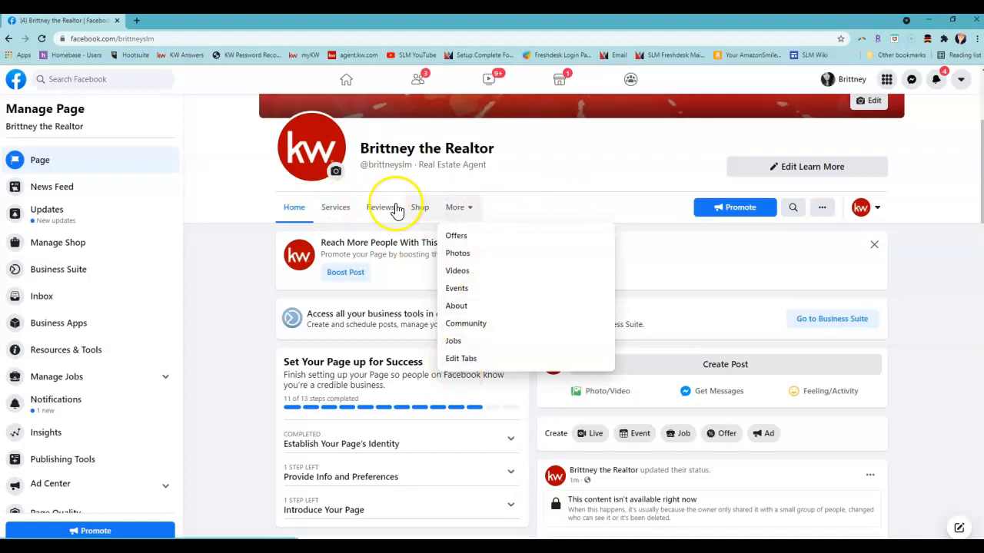
left_click(480, 358)
scroll(819, 230, "down", 2)
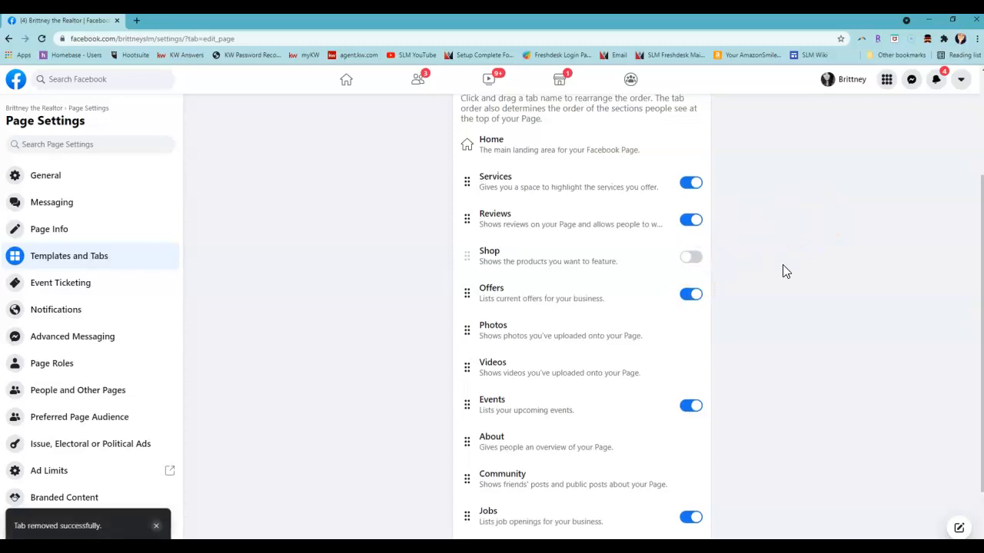
Move the About tab up to directly below Offers, ahead of Photos, in the page's tab order.
scroll(785, 271, "down", 1)
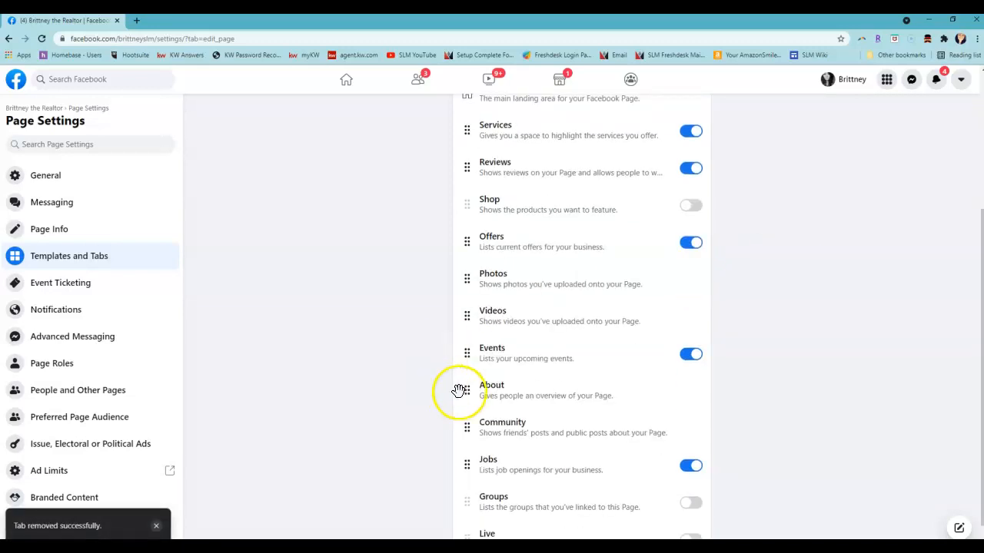
left_click_drag(467, 390, 474, 280)
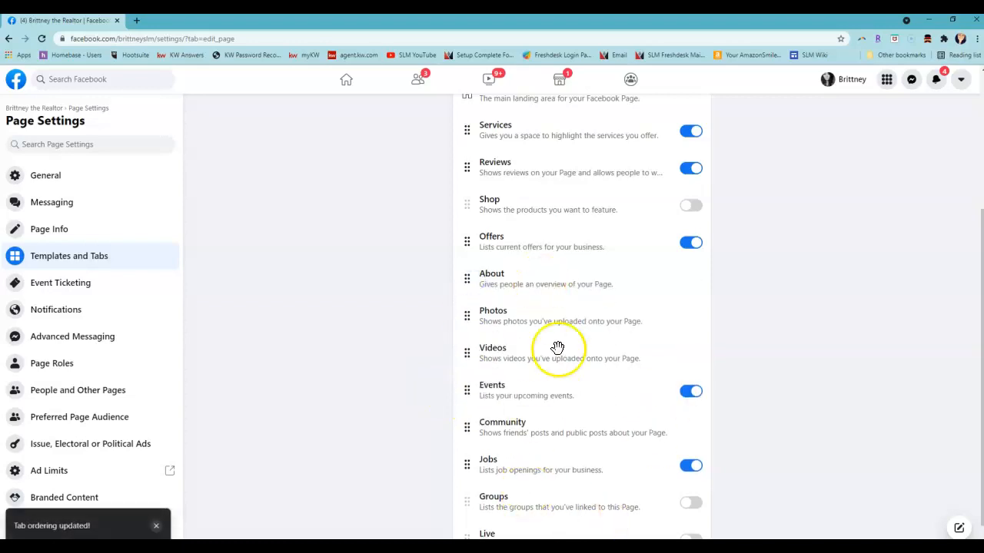
scroll(756, 382, "up", 1)
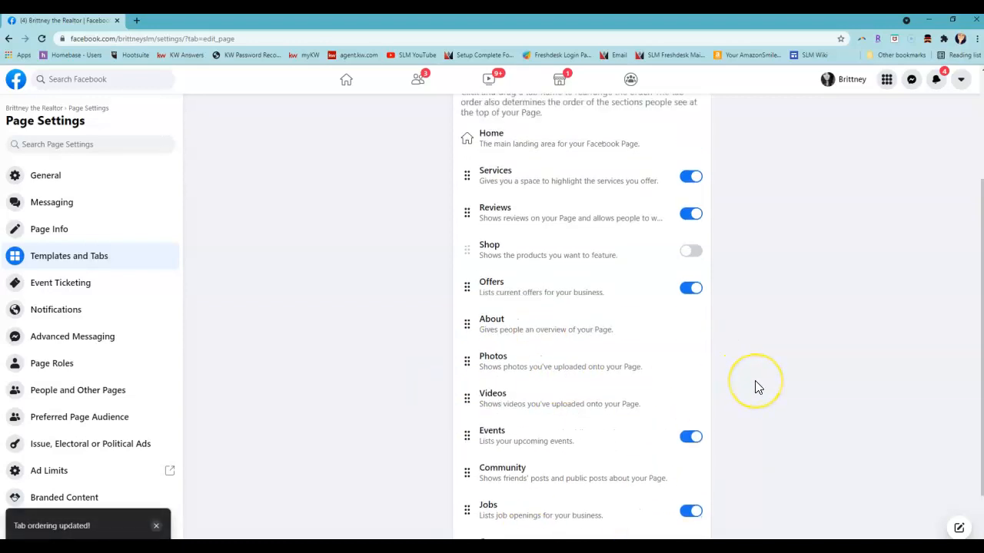
scroll(755, 383, "down", 2)
Change the page template to Business and check the tab list it produces.
scroll(756, 383, "up", 4)
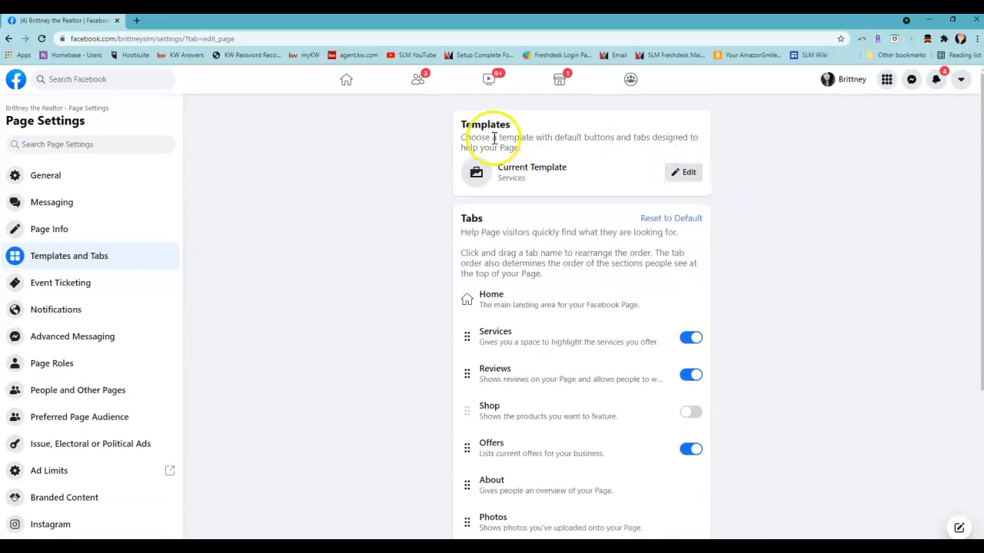
left_click(684, 173)
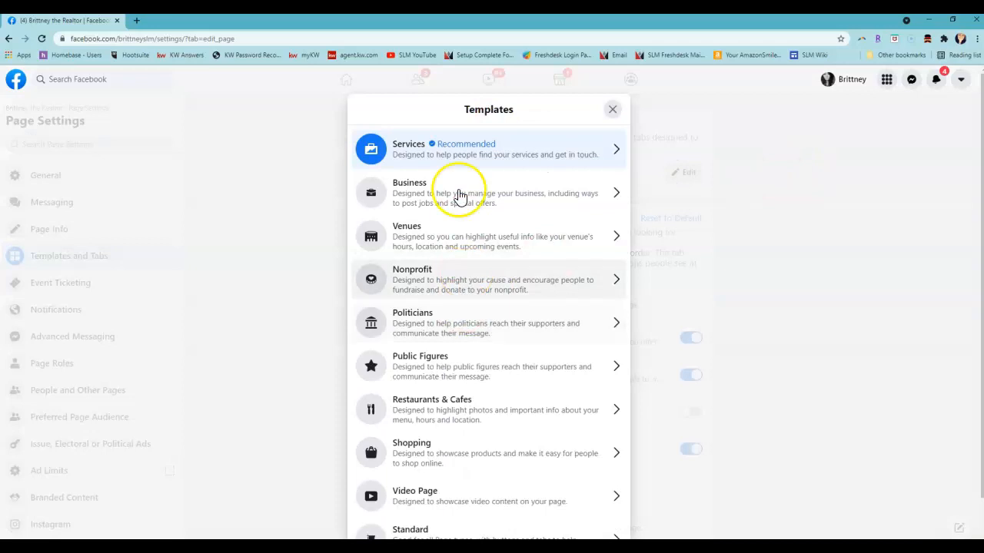
scroll(536, 504, "down", 1)
scroll(536, 503, "down", 1)
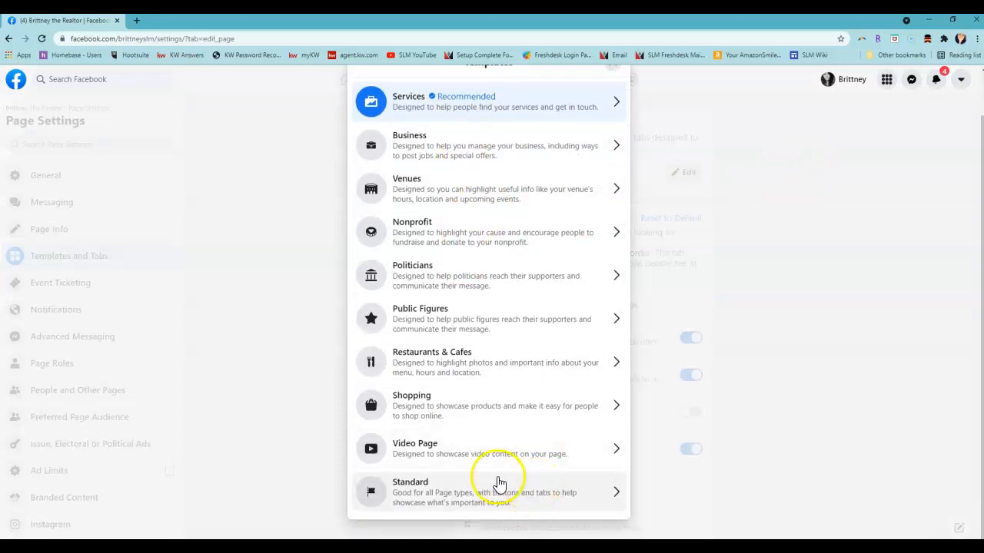
scroll(449, 460, "up", 2)
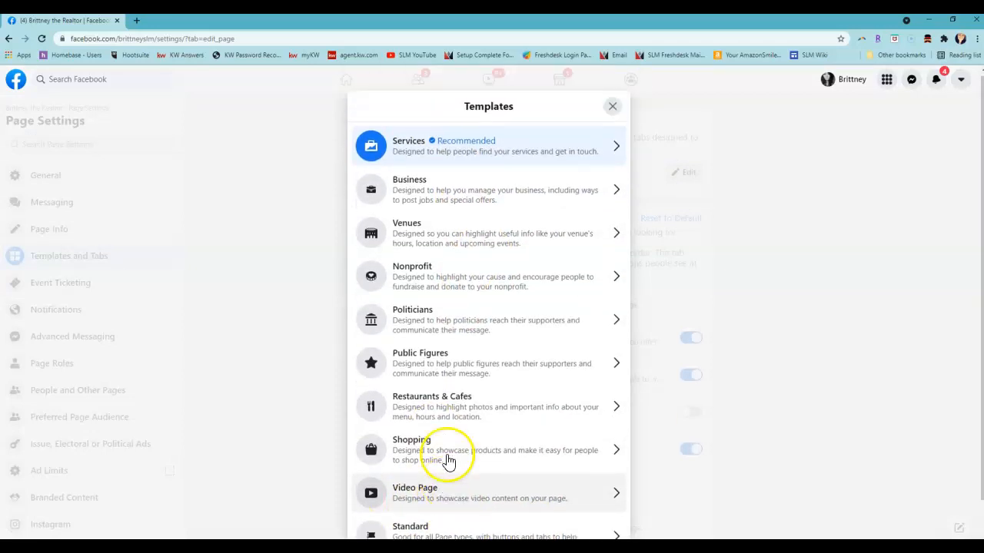
left_click(430, 190)
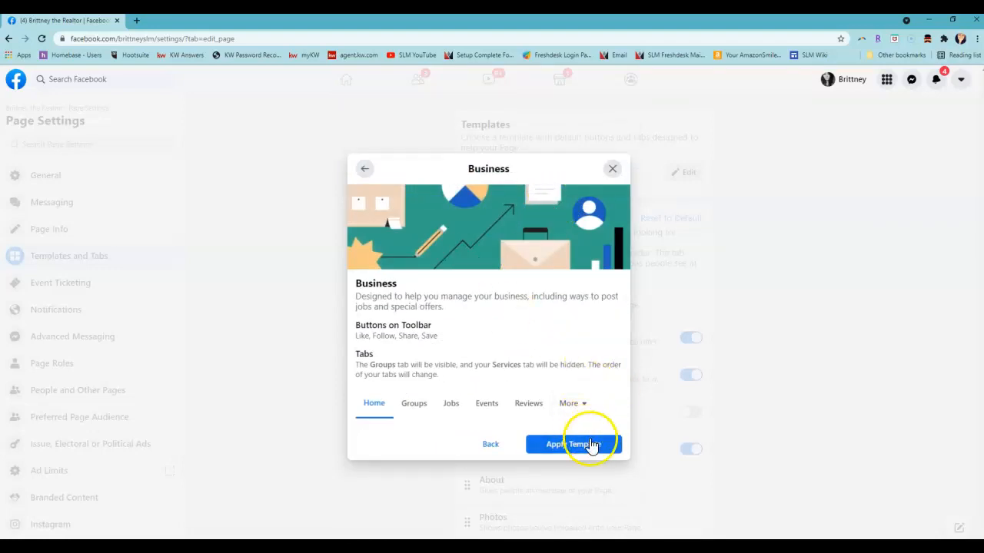
left_click(566, 447)
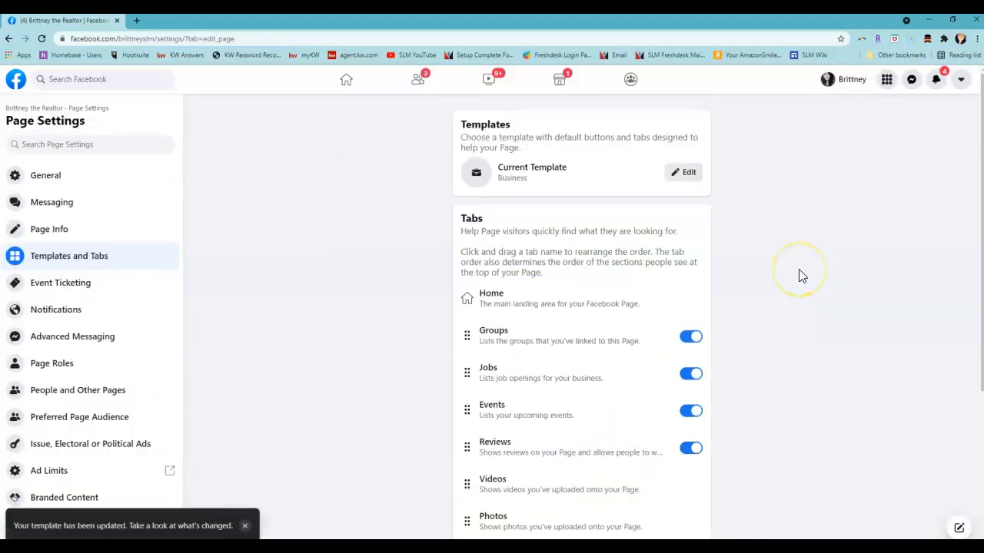
scroll(760, 390, "down", 3)
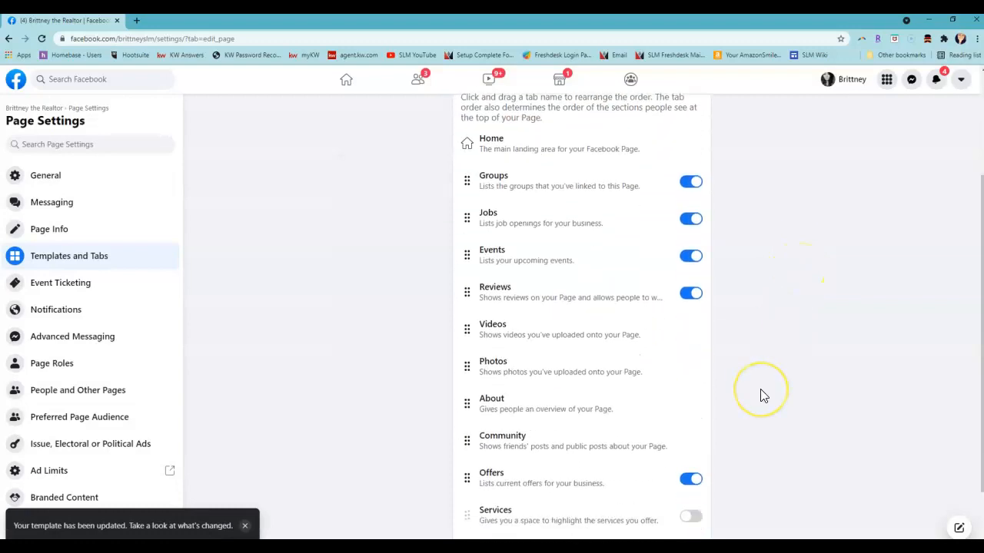
scroll(533, 227, "up", 3)
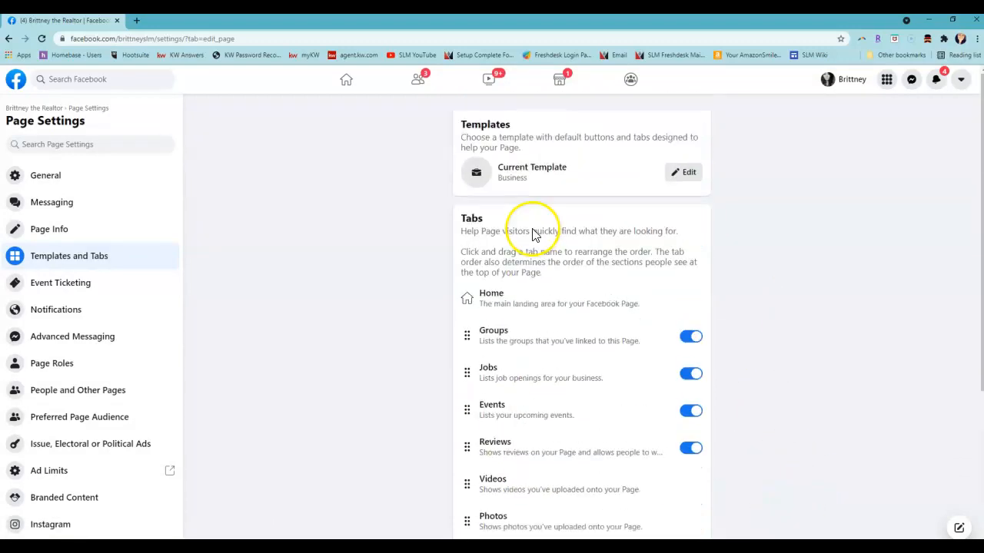
Examine the page's General settings, from page visibility through page removal, and return to the page.
left_click(100, 173)
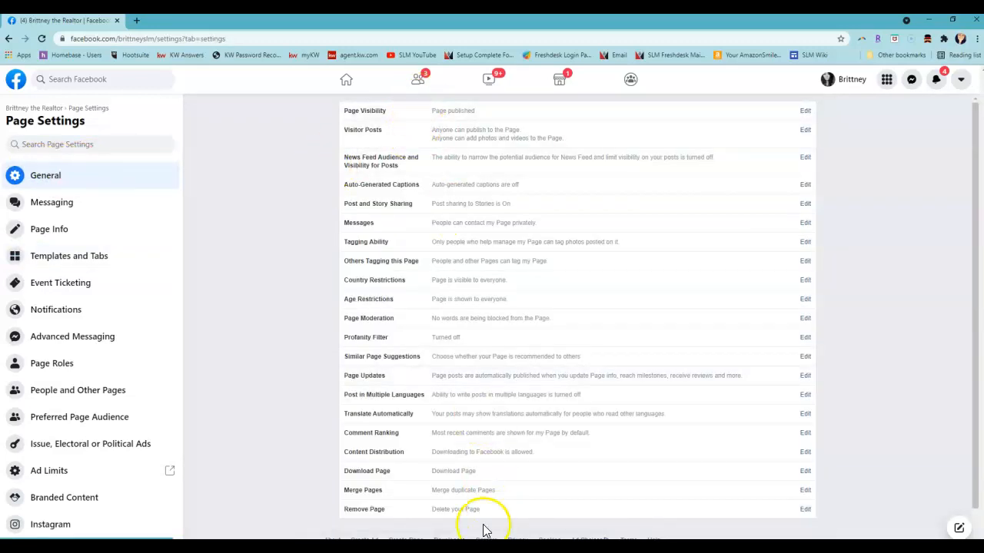
scroll(442, 198, "down", 1)
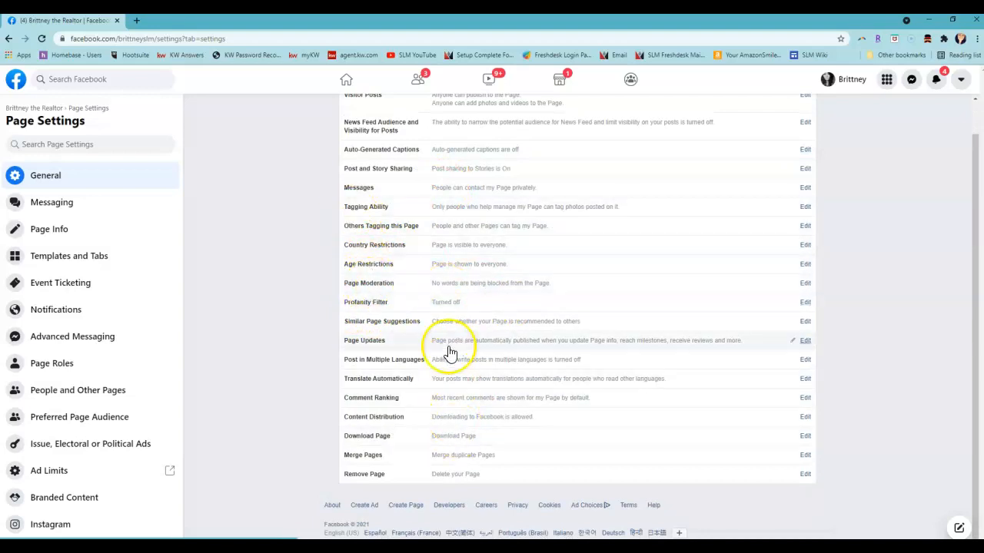
scroll(438, 323, "up", 1)
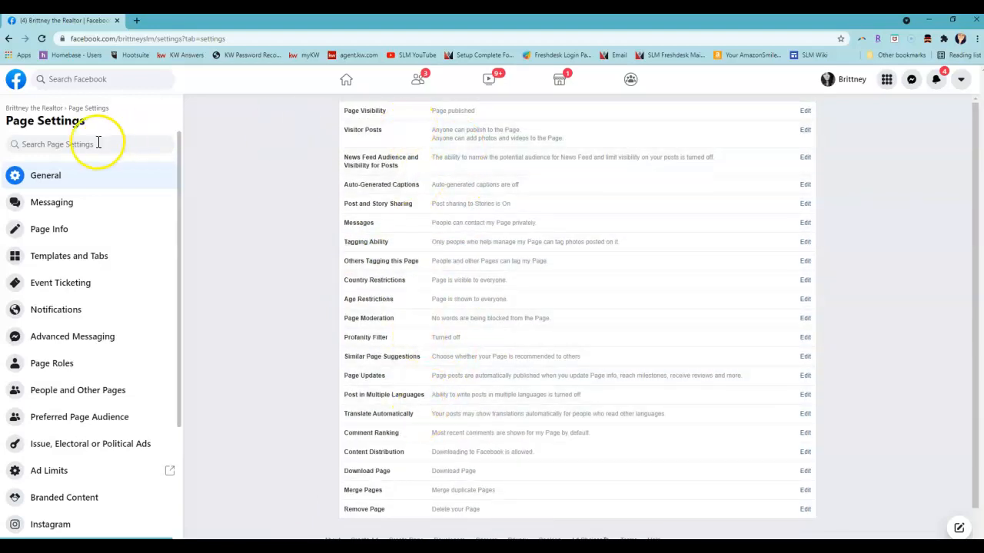
left_click(31, 108)
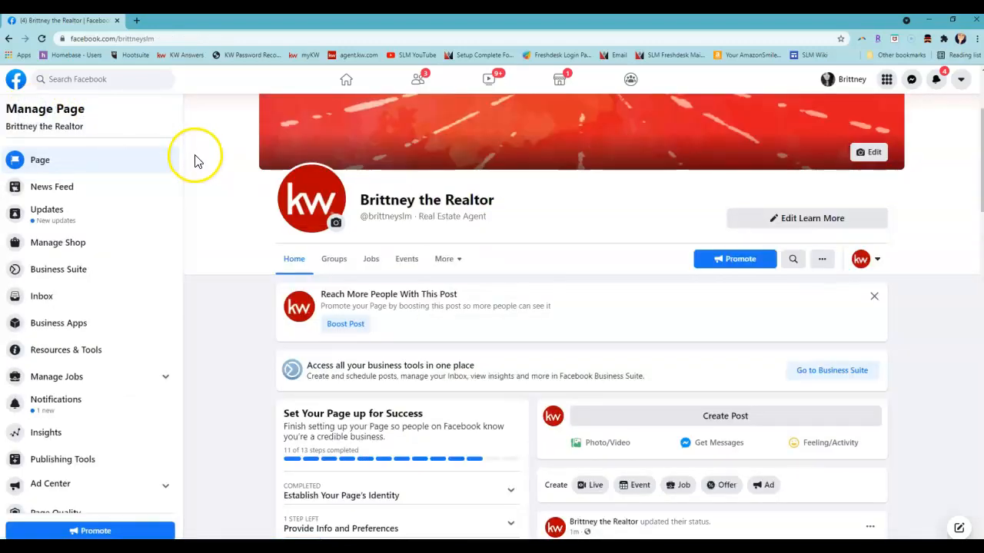
Switch from interacting as the page to the personal profile and view the page as a visitor.
scroll(566, 169, "up", 2)
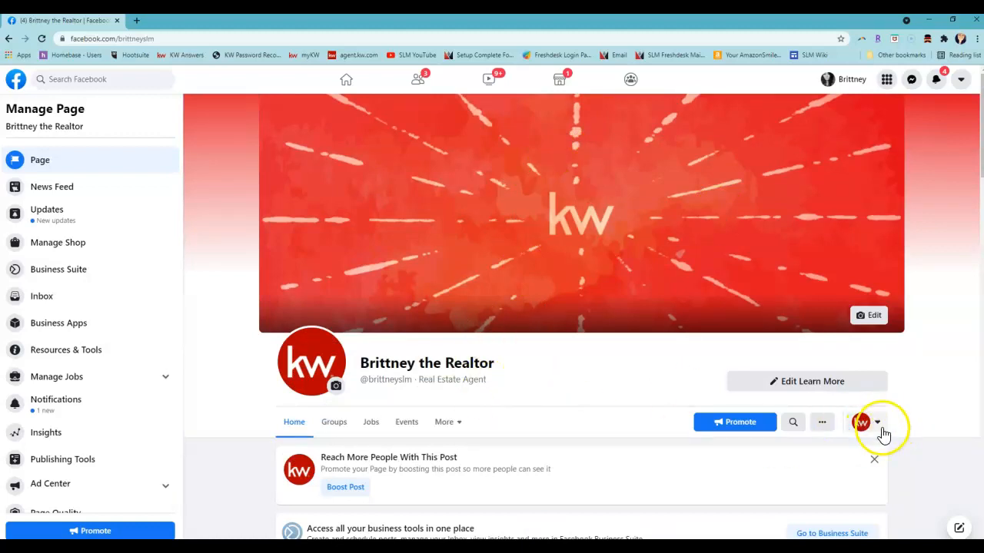
left_click(880, 424)
scroll(879, 432, "down", 1)
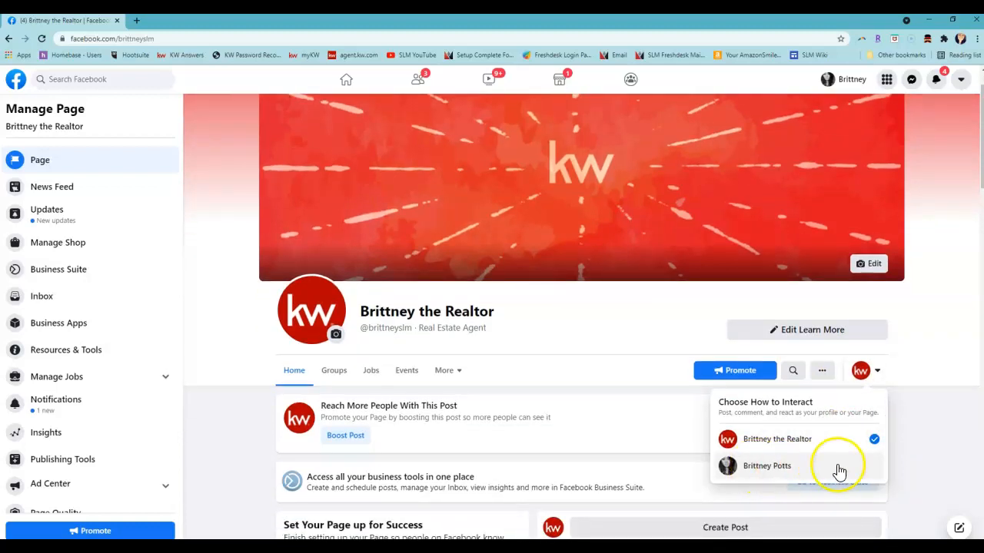
left_click(795, 468)
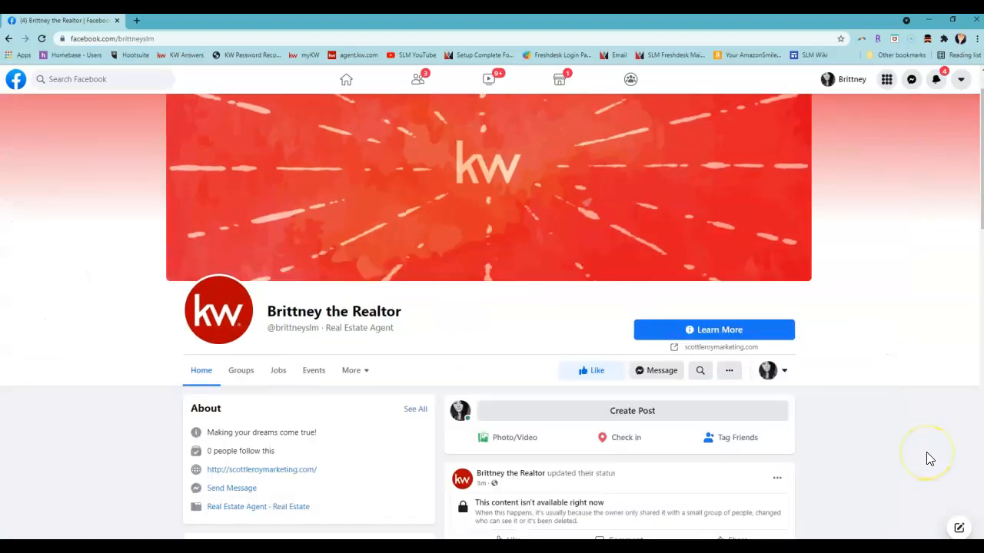
scroll(873, 448, "down", 1)
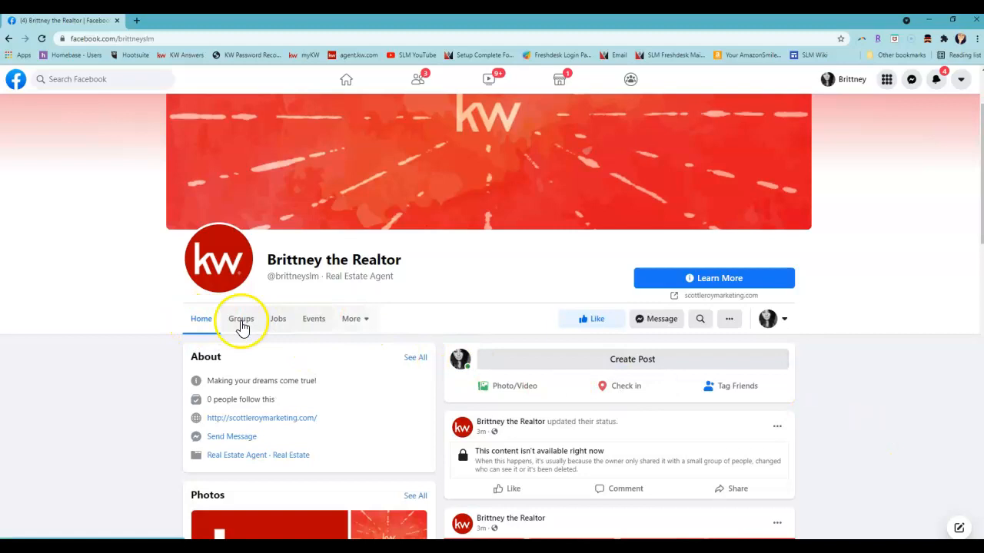
Check the additional tabs and the full About details in the visitor view, and return to the page's home tab.
left_click(362, 325)
left_click(432, 309)
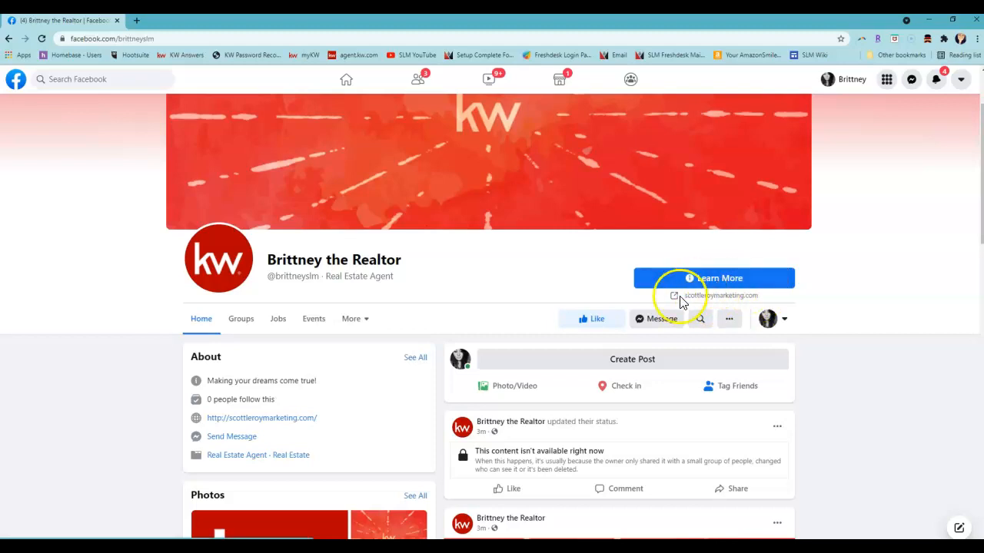
scroll(902, 374, "down", 2)
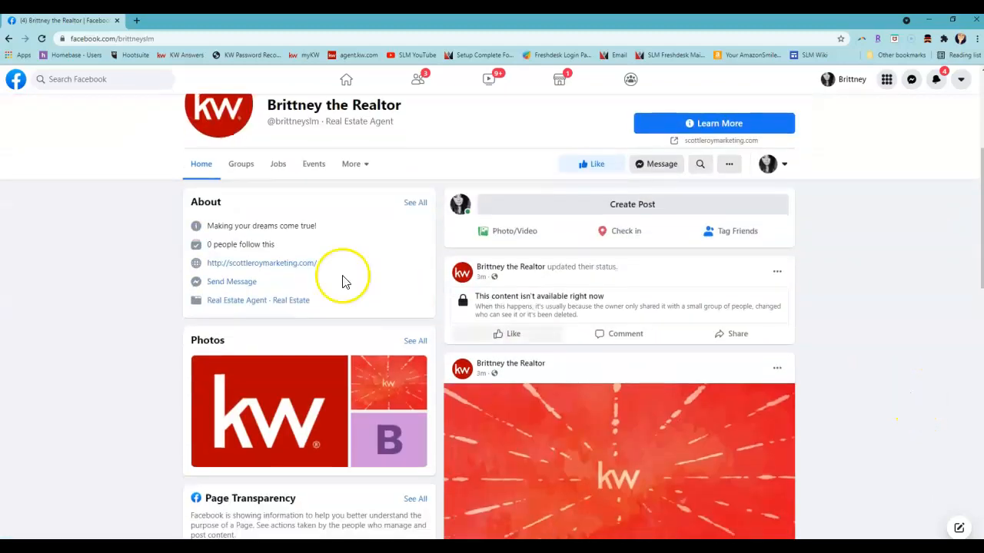
left_click(423, 203)
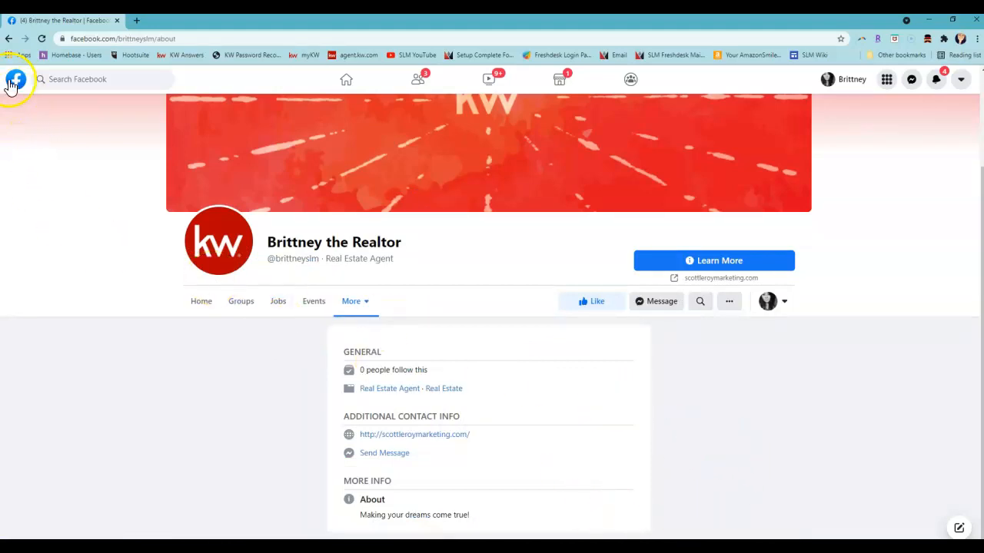
left_click(200, 301)
Review the page's home feed as a visitor, from the posts and photos down to the Page Transparency section.
scroll(597, 378, "down", 2)
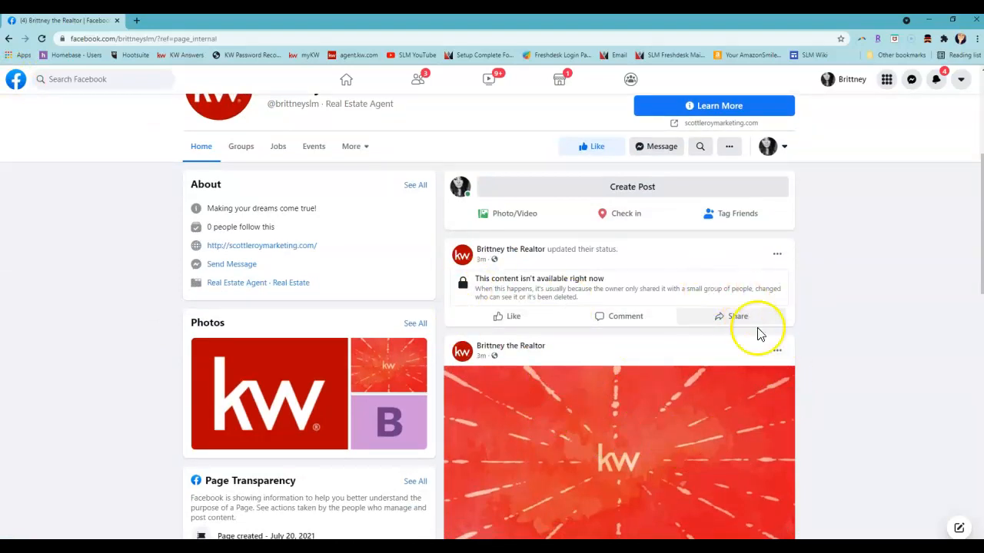
scroll(757, 332, "down", 1)
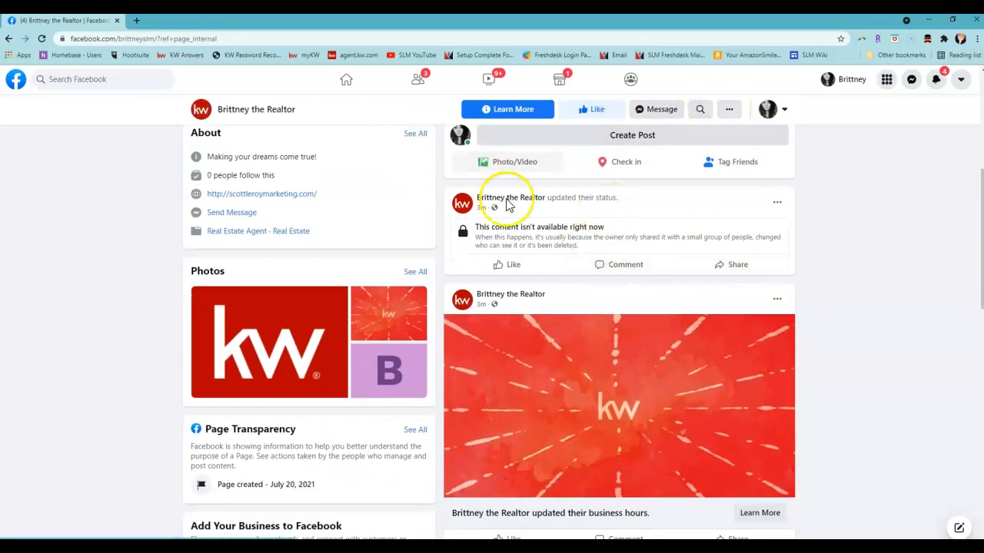
scroll(822, 311, "down", 10)
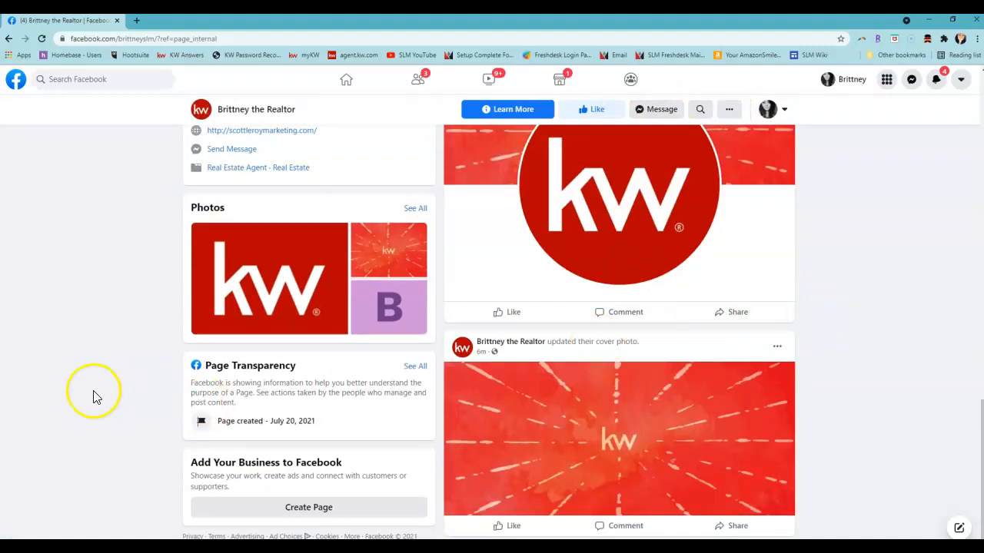
scroll(106, 399, "up", 10)
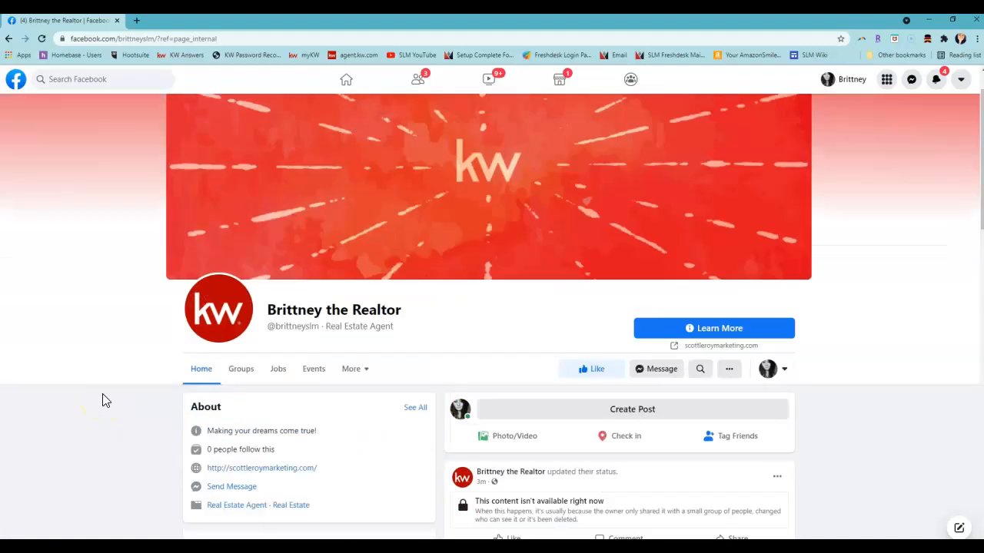
scroll(106, 399, "down", 2)
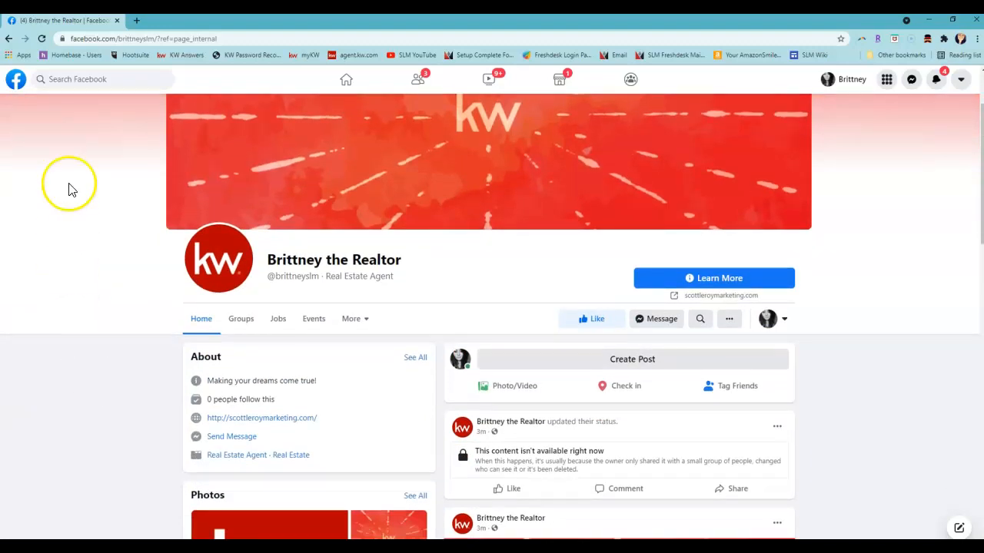
Switch from the personal profile back to interacting as the real estate page and open Business Suite.
left_click(779, 323)
left_click(835, 328)
left_click(771, 320)
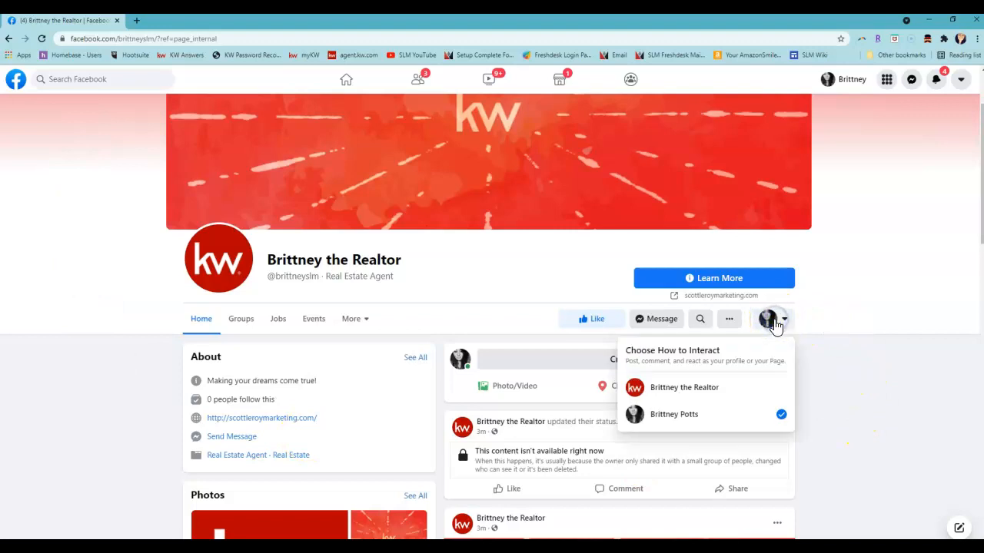
left_click(650, 388)
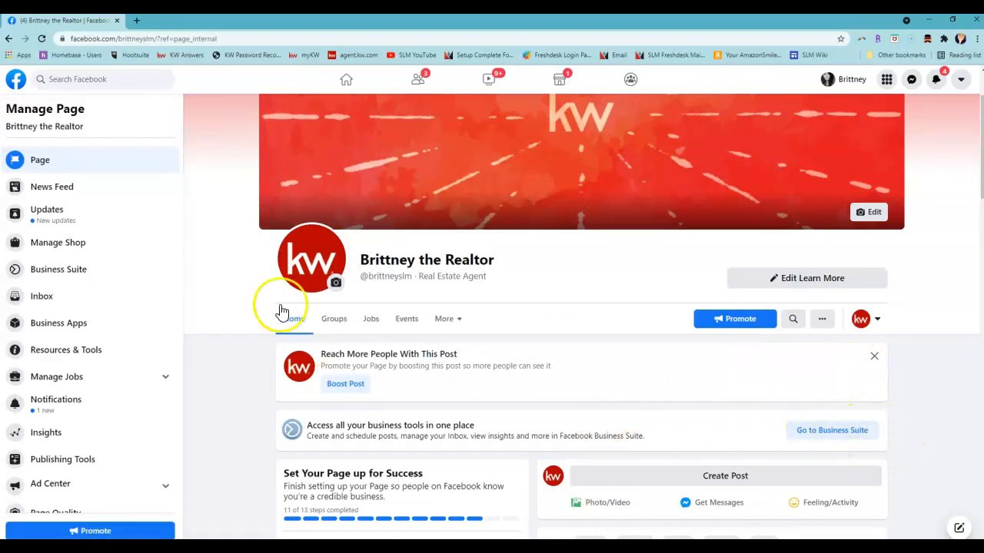
left_click(90, 269)
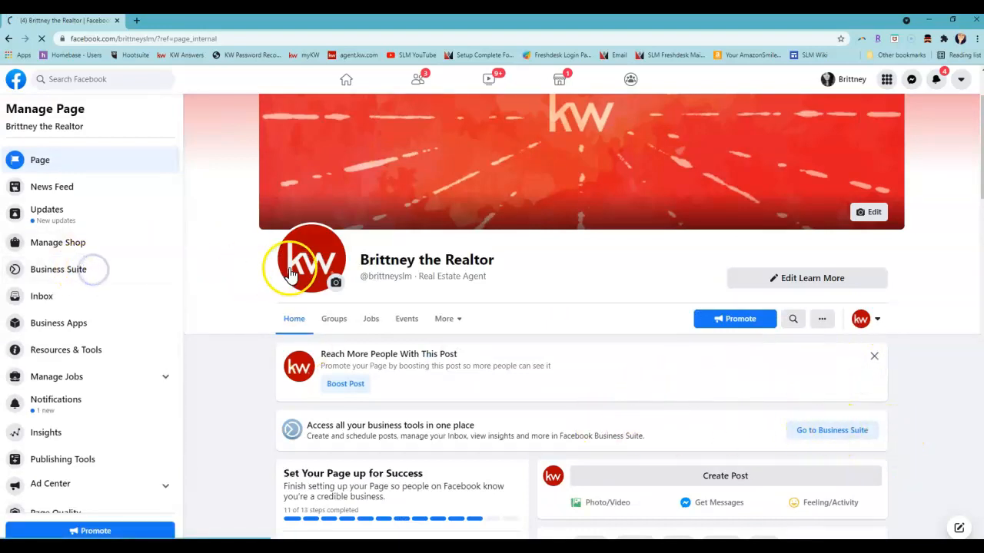